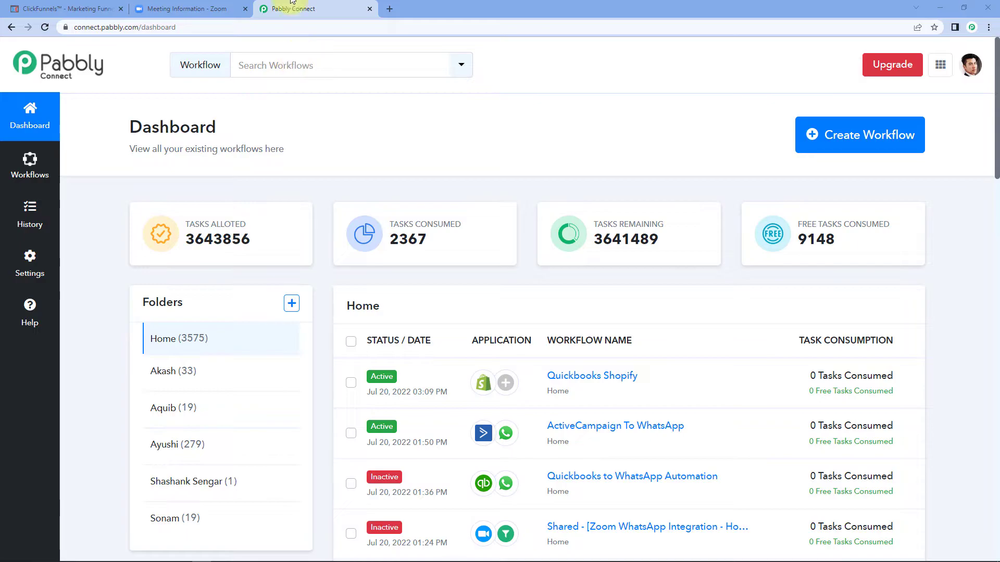
pyautogui.click(390, 9)
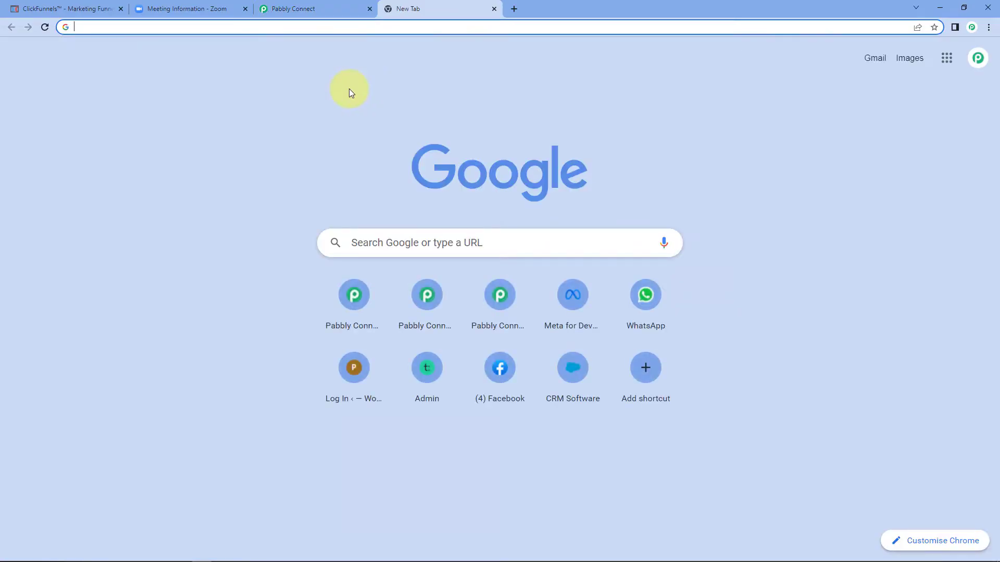
pyautogui.write('pab')
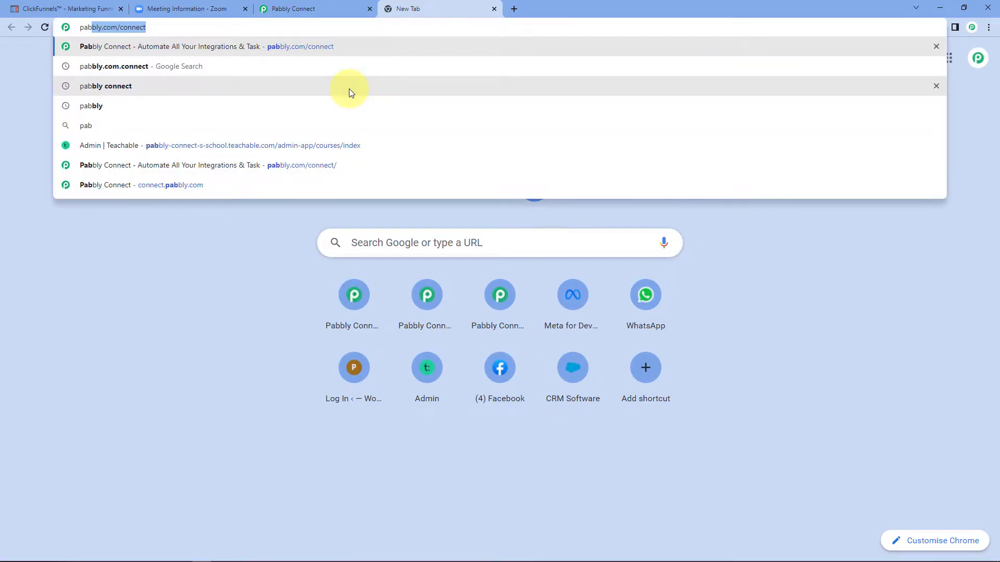
pyautogui.write('bly.com/connec')
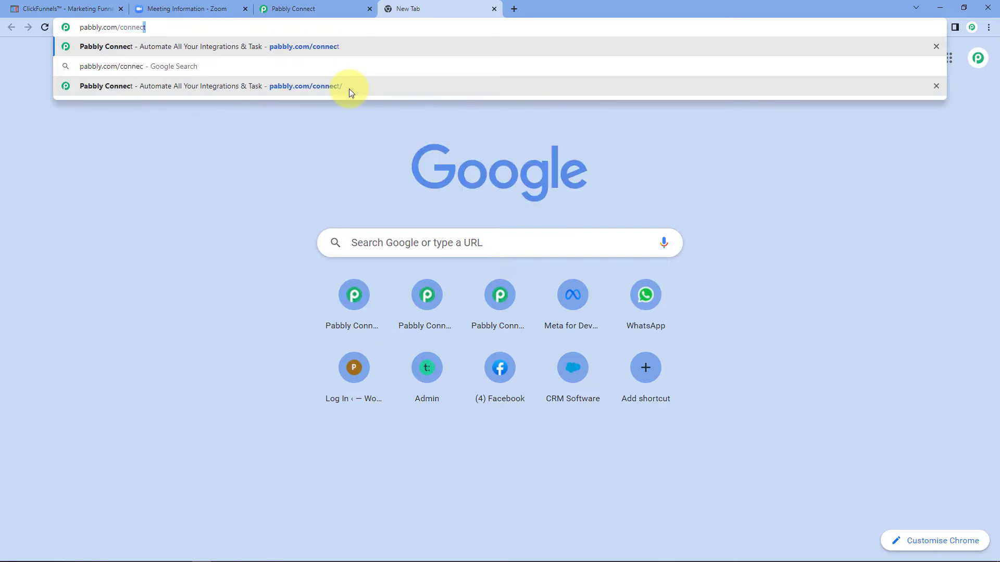
pyautogui.click(305, 86)
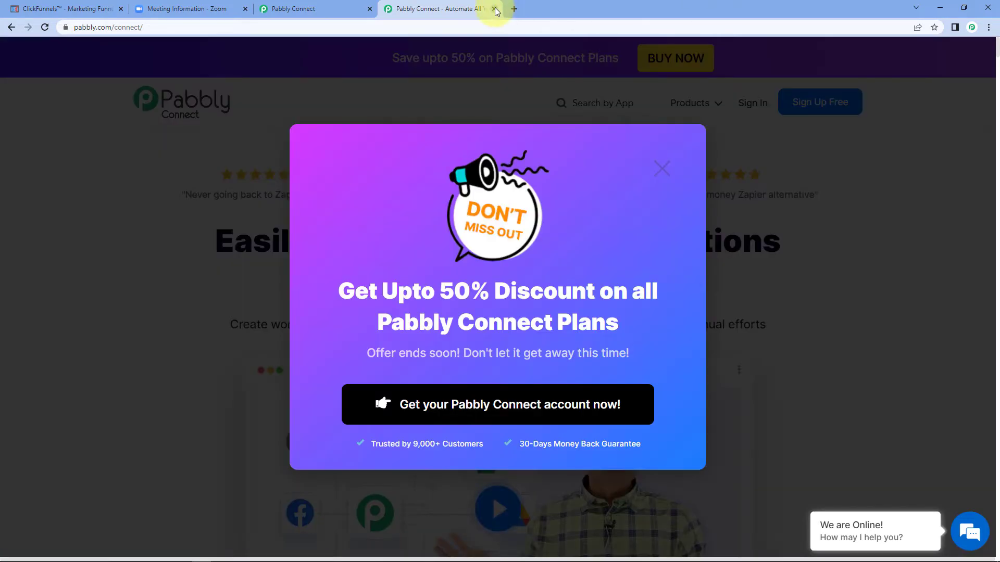
pyautogui.click(495, 9)
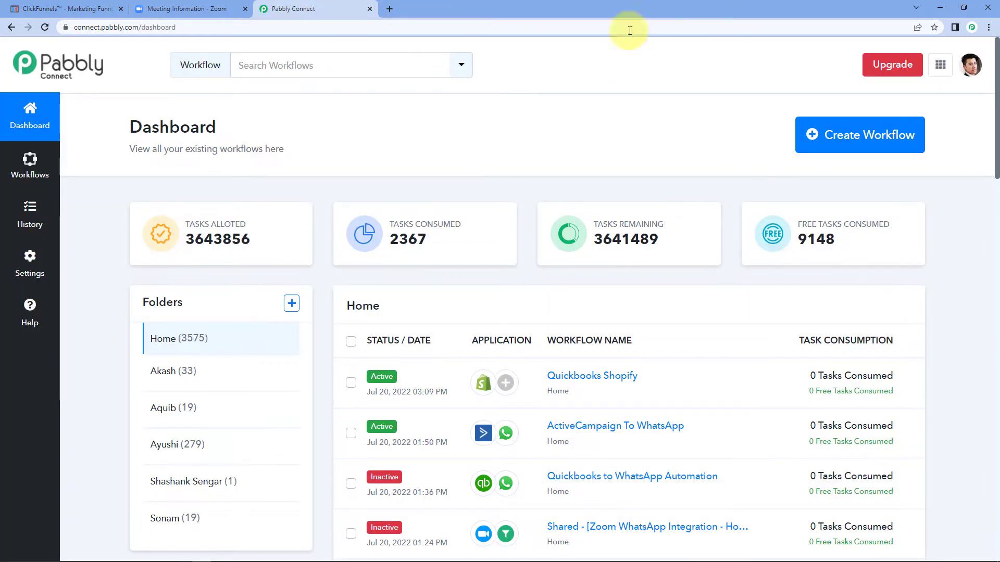
# Step: Create a new workflow named 'ClickFunnels to Zoom'
pyautogui.click(865, 145)
pyautogui.click(504, 258)
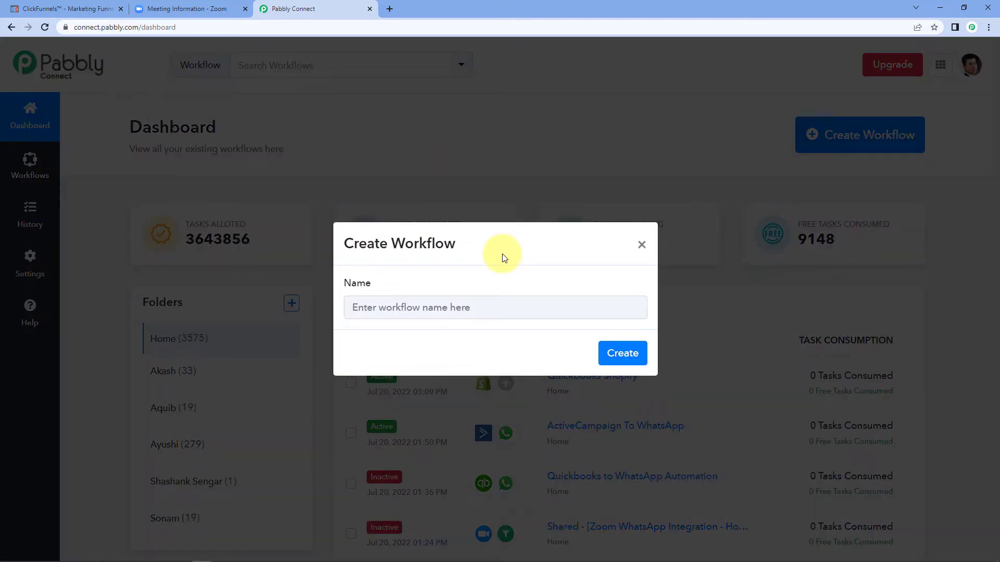
pyautogui.click(389, 307)
pyautogui.write('ClickFunnels to Zoom')
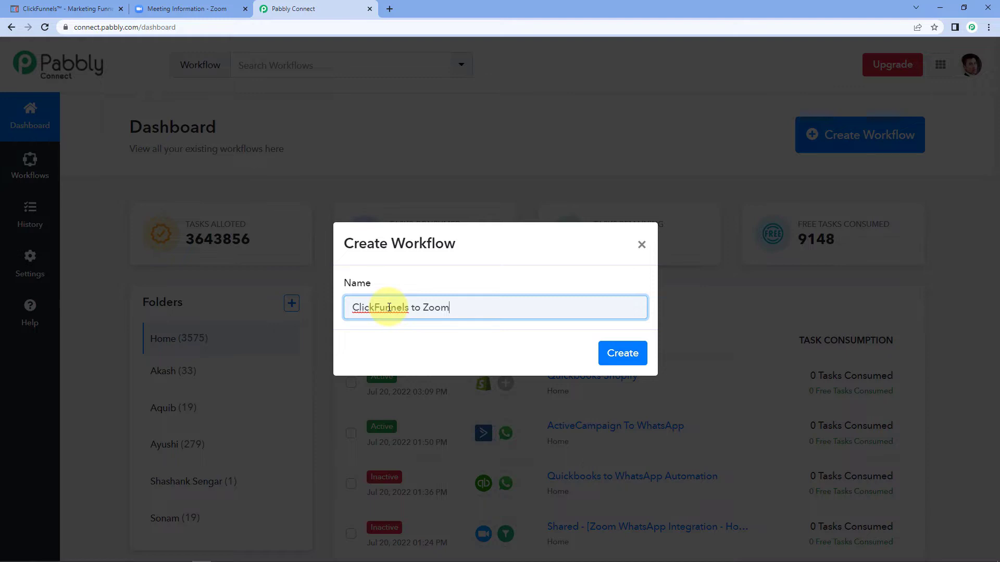
pyautogui.click(631, 351)
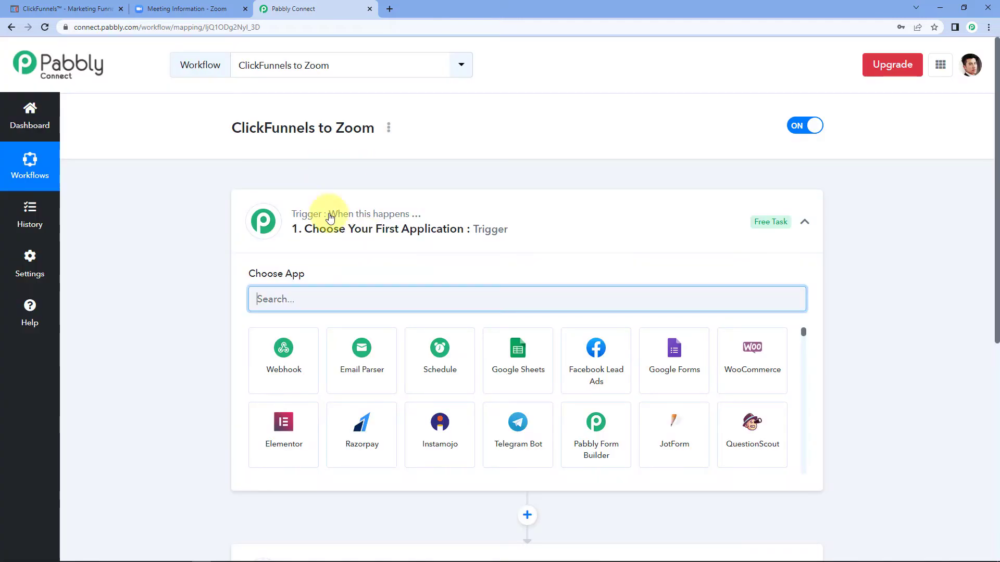
# Step: Collapse the trigger step, then expand it again to show its app chooser
pyautogui.click(435, 205)
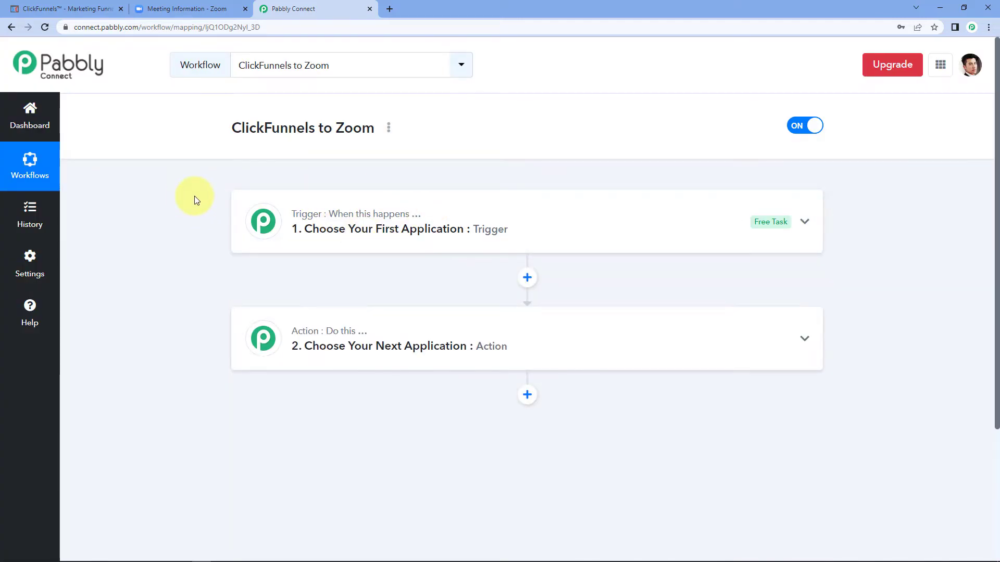
pyautogui.scroll(-2, 199, 195)
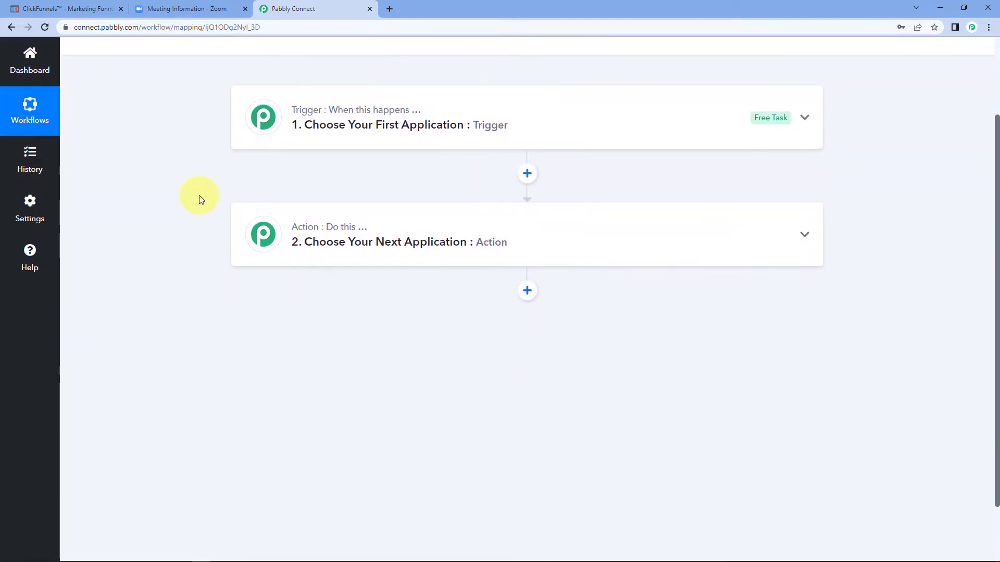
pyautogui.scroll(1, 199, 196)
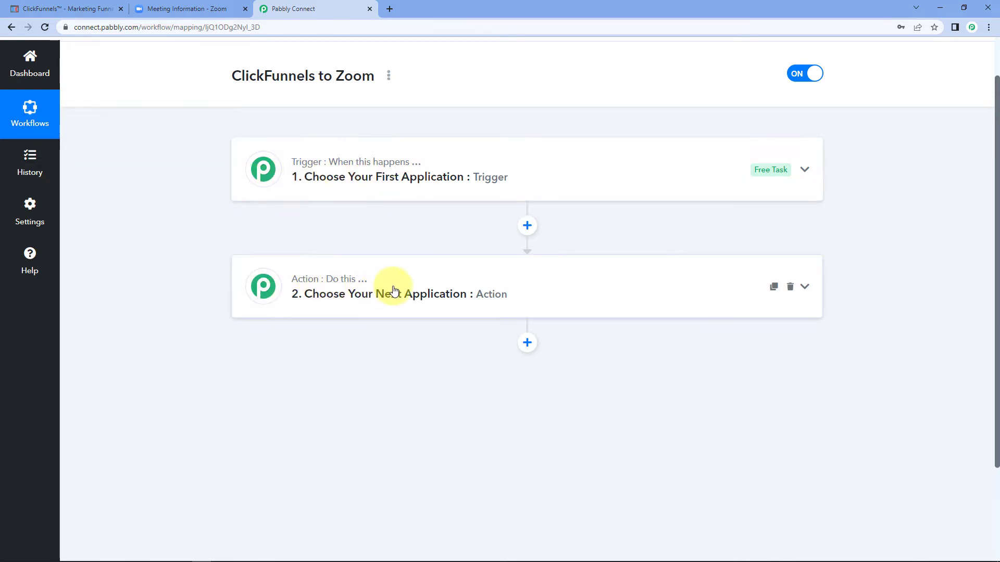
pyautogui.click(312, 171)
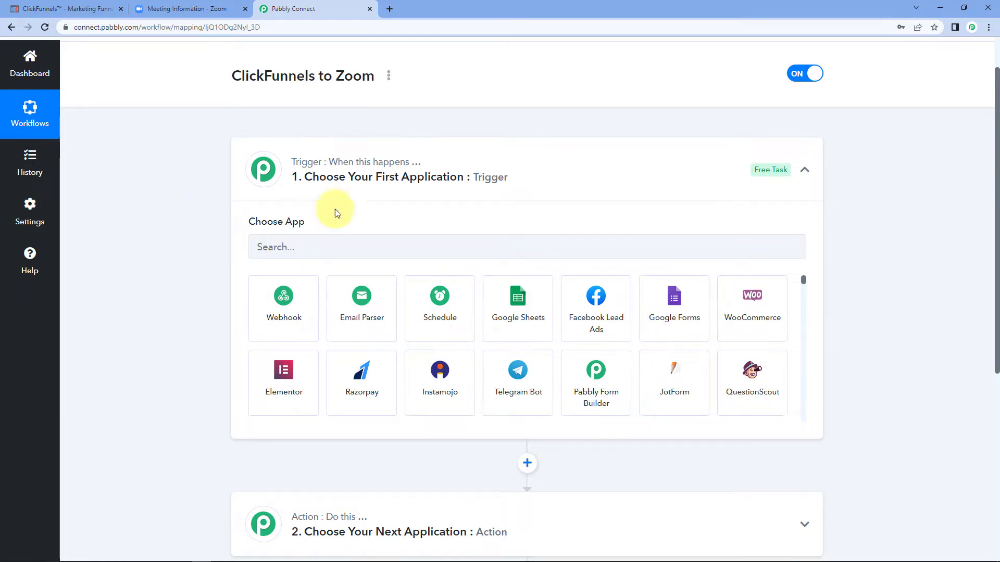
# Step: Set the trigger app to Clickfunnels with the New Contact Created event
pyautogui.click(295, 247)
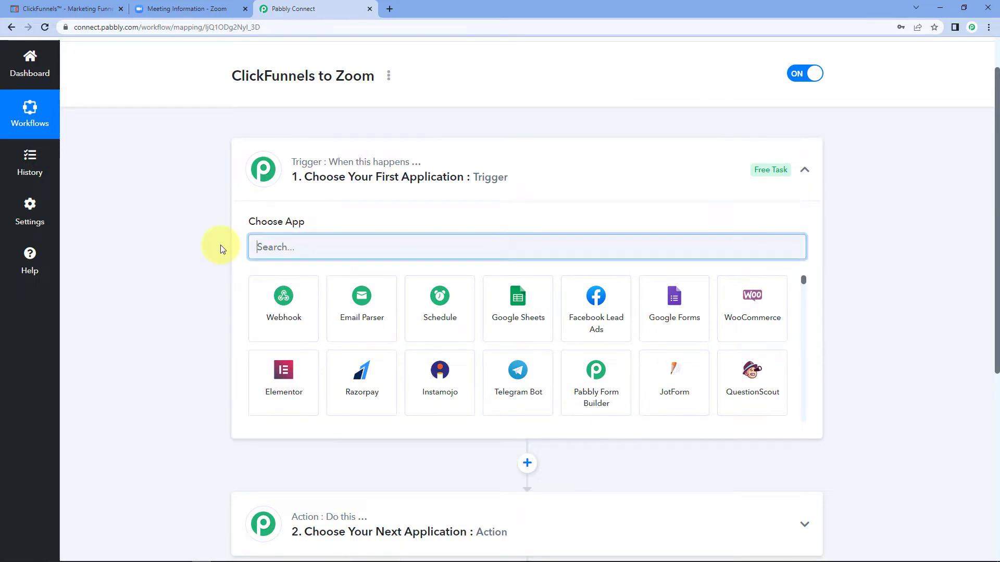
pyautogui.write('Click')
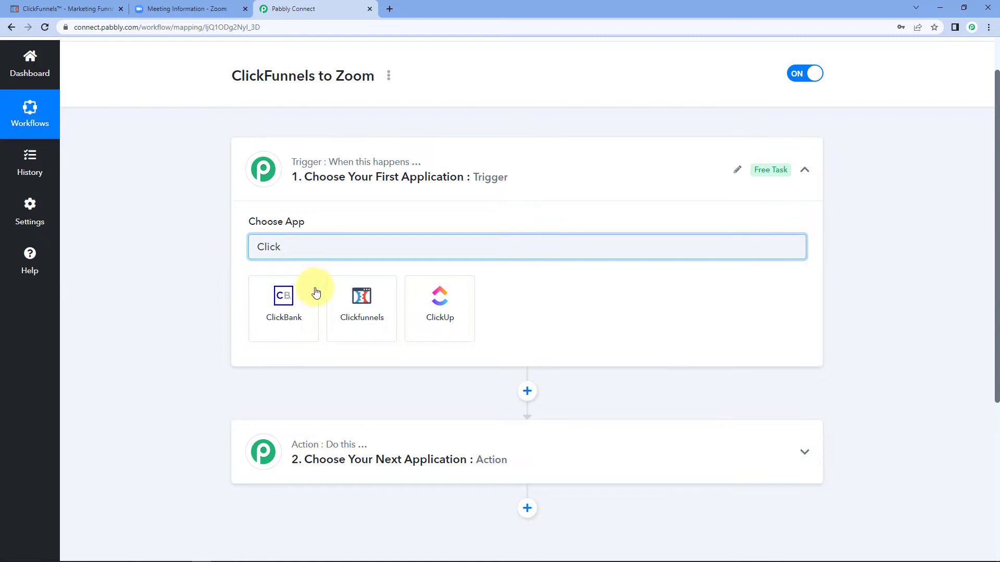
pyautogui.click(359, 304)
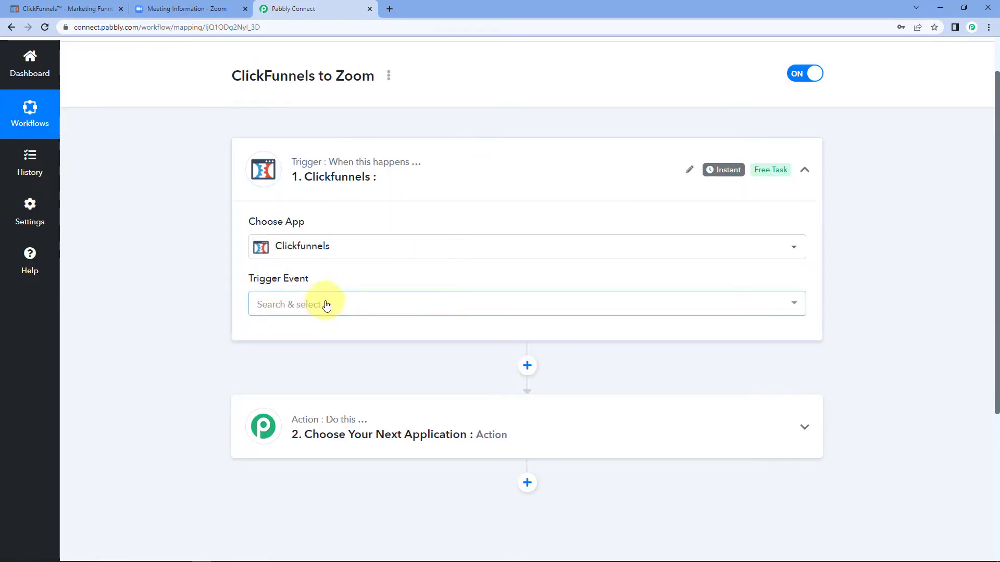
pyautogui.click(323, 304)
pyautogui.scroll(-2, 192, 310)
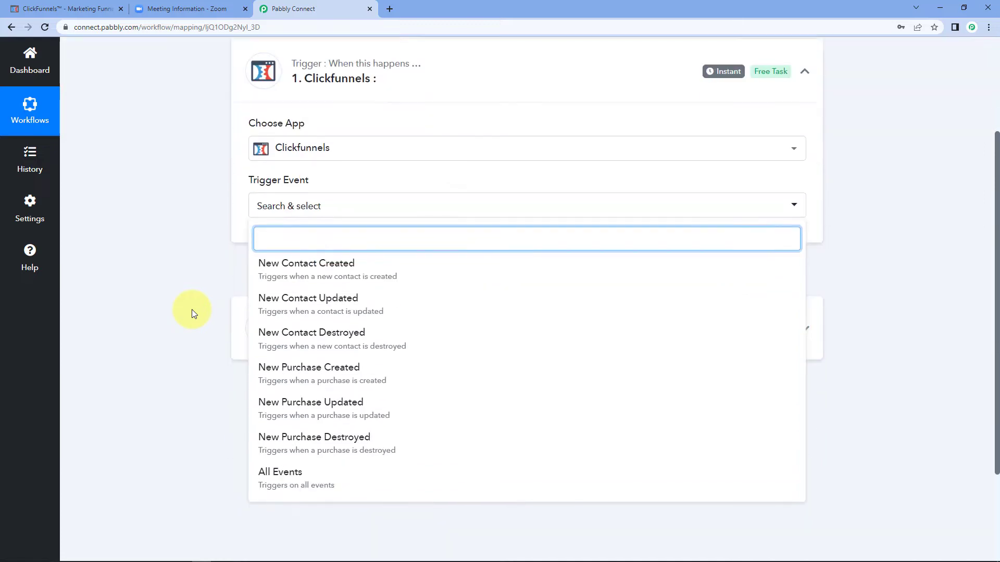
pyautogui.click(326, 269)
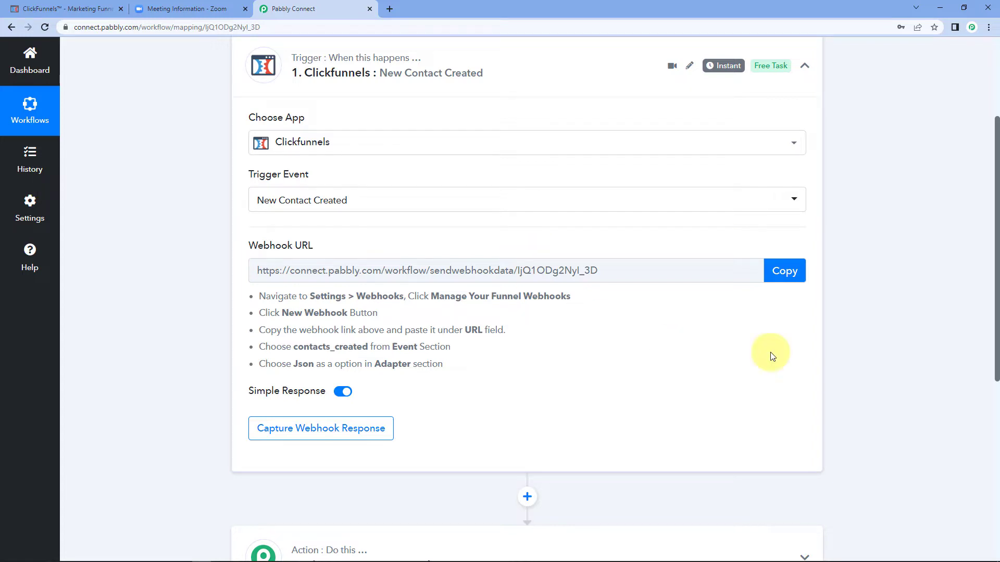
# Step: Copy the trigger's webhook URL and review the webhook setup instructions
pyautogui.click(784, 271)
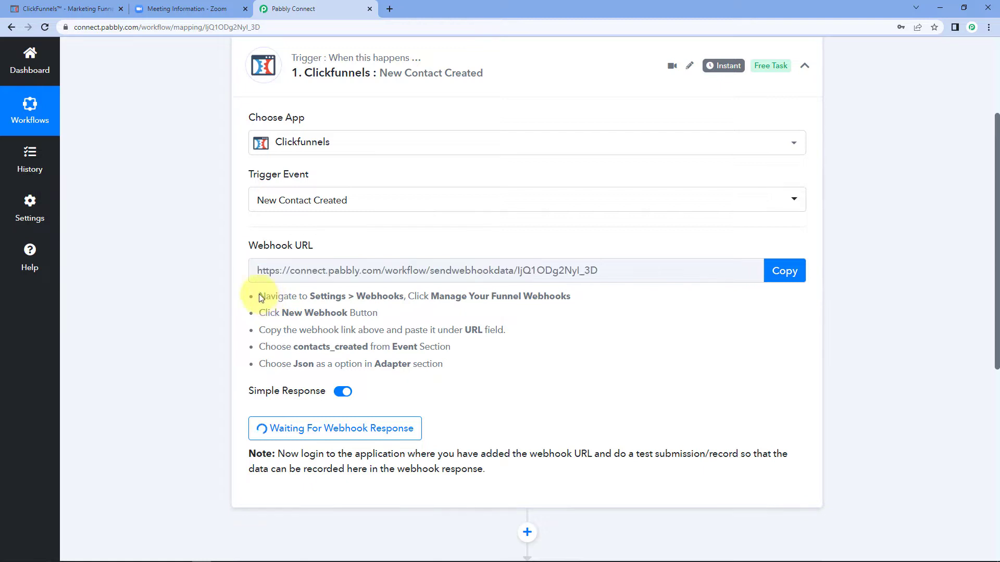
pyautogui.moveTo(260, 298); pyautogui.dragTo(436, 369)
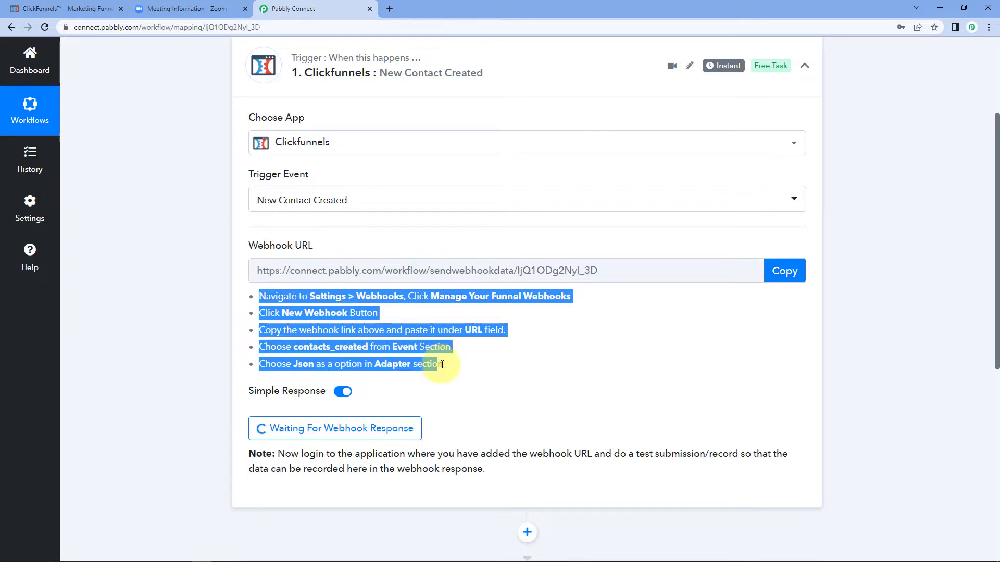
pyautogui.click(453, 370)
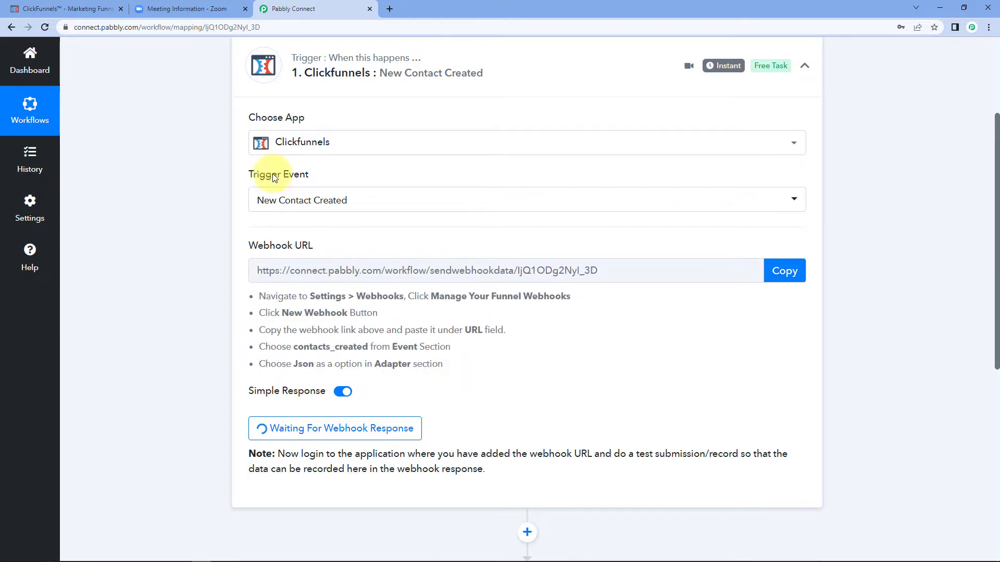
pyautogui.click(62, 9)
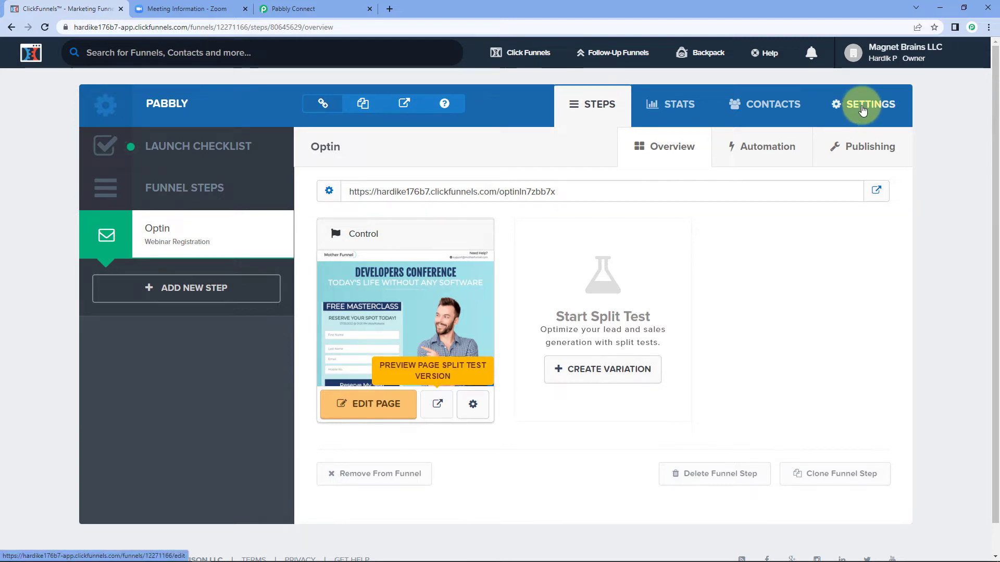
# Step: Open the funnel Settings and go to Manage Your Funnel Webhooks
pyautogui.click(861, 113)
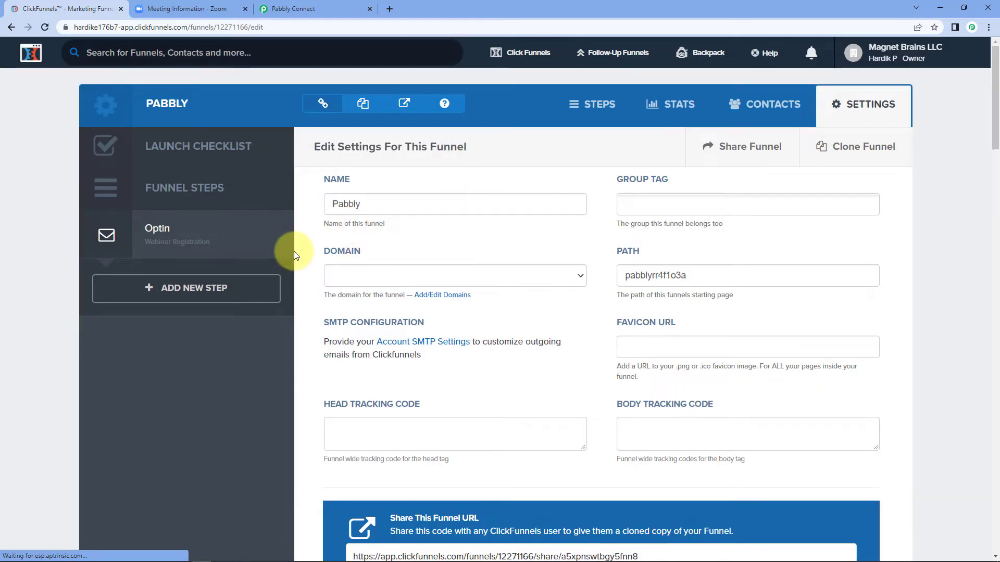
pyautogui.scroll(-20, 319, 259)
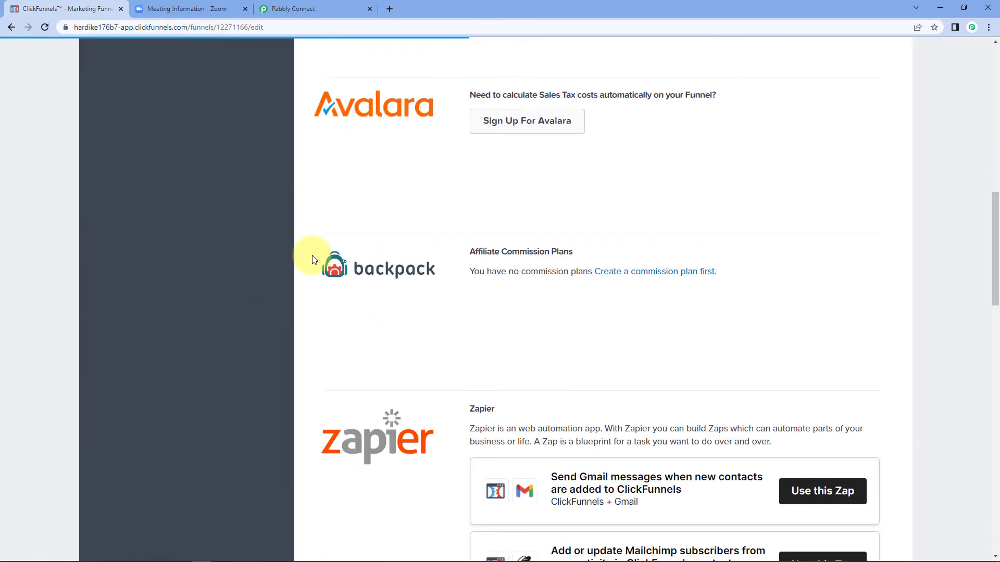
pyautogui.scroll(-12, 314, 259)
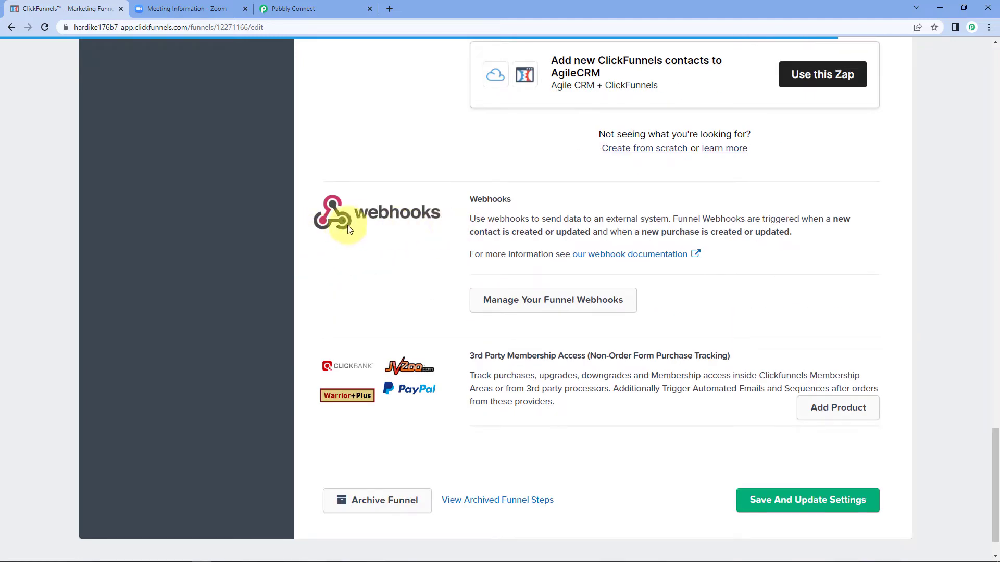
pyautogui.click(558, 301)
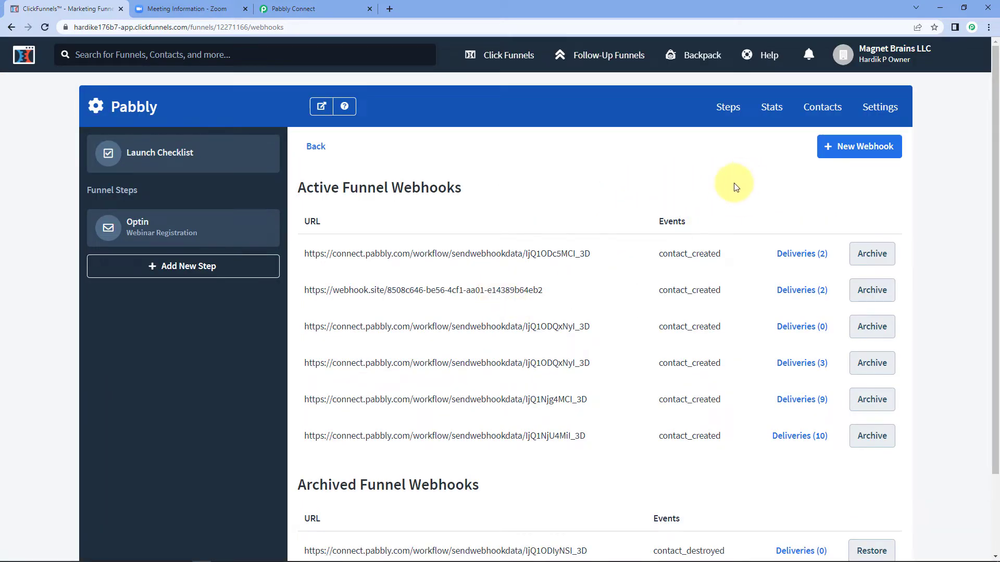
# Step: Start a new funnel webhook with the pasted Pabbly URL, limited to contact_created events
pyautogui.click(853, 151)
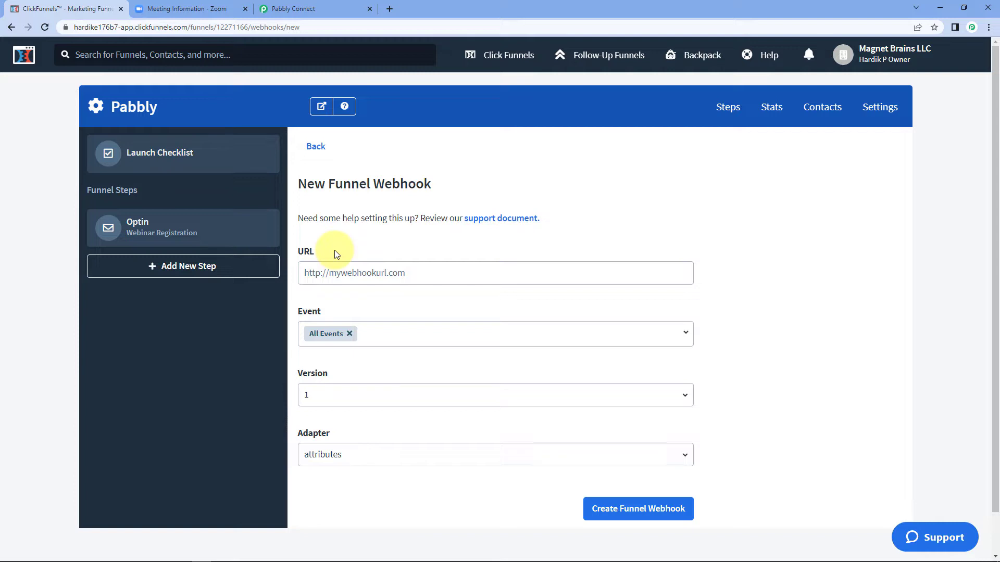
pyautogui.click(323, 271)
pyautogui.rightClick(323, 270)
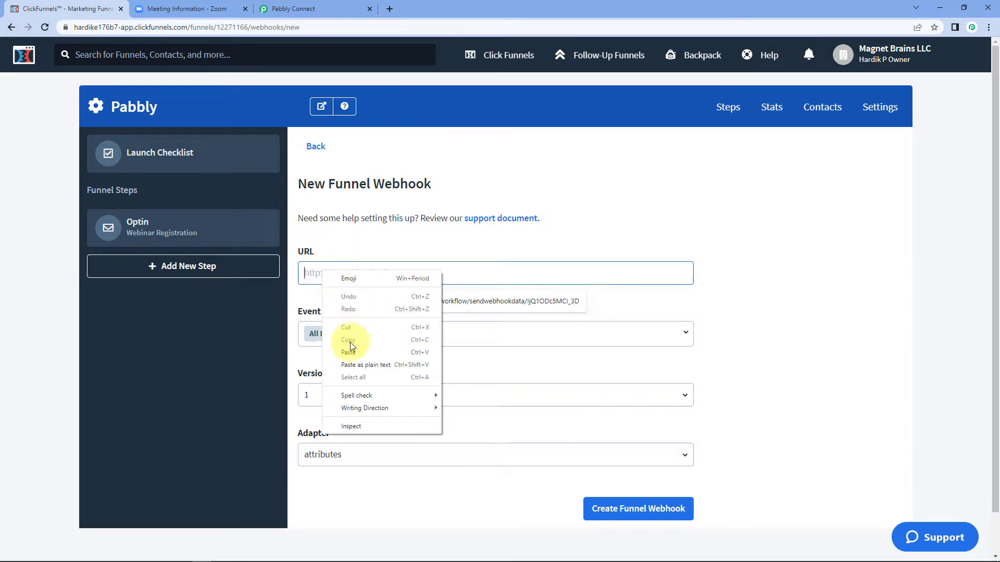
pyautogui.click(351, 352)
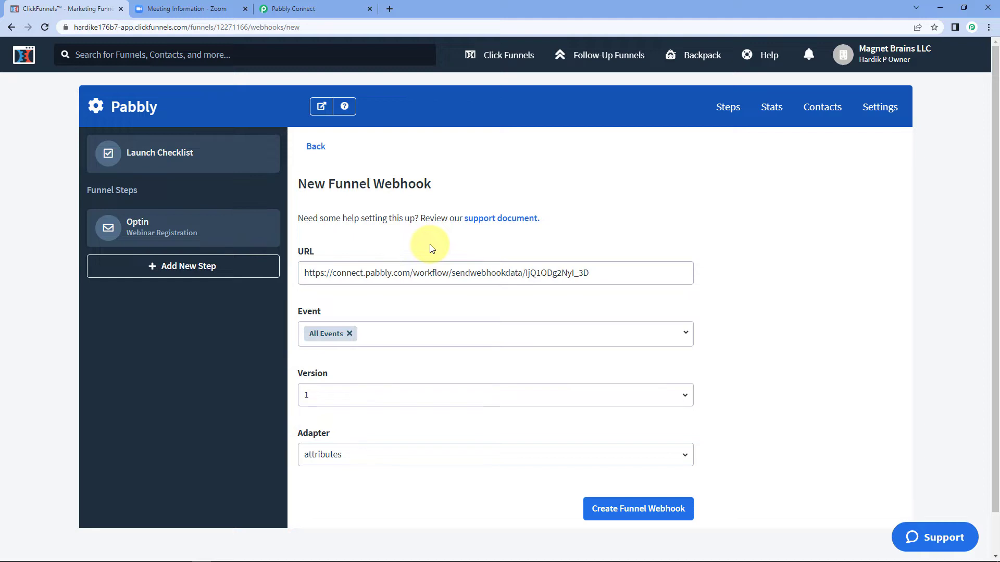
pyautogui.click(383, 332)
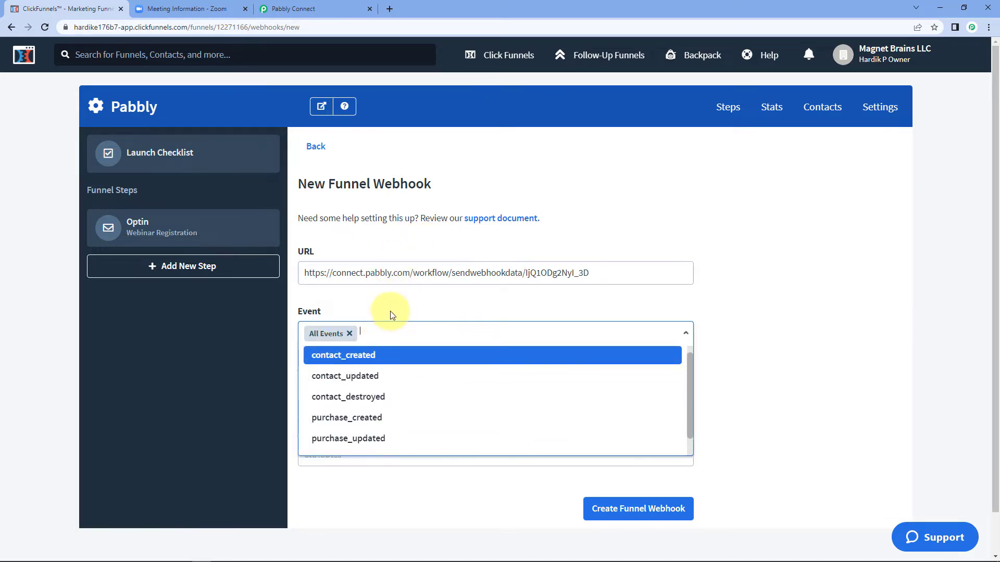
pyautogui.click(349, 334)
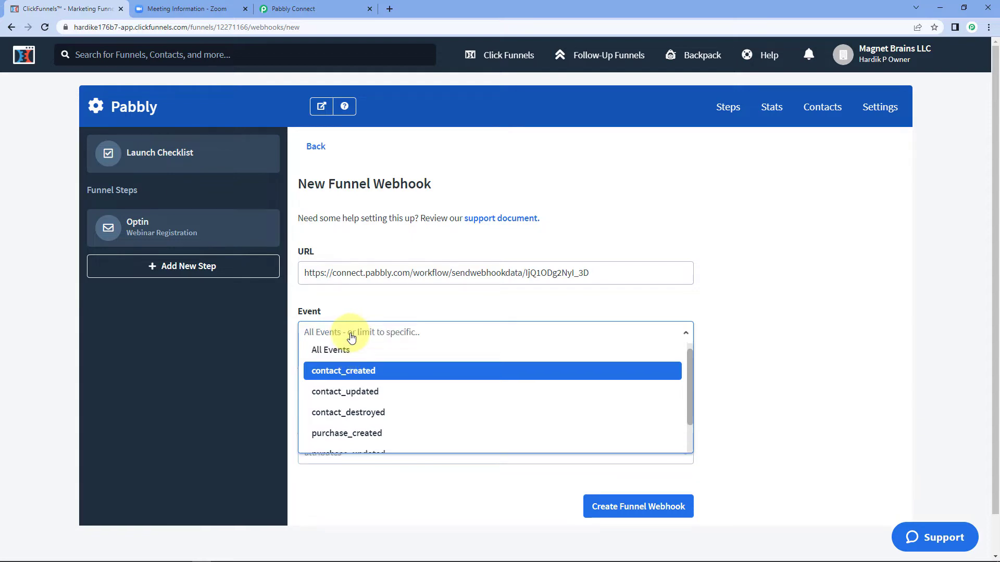
pyautogui.click(351, 377)
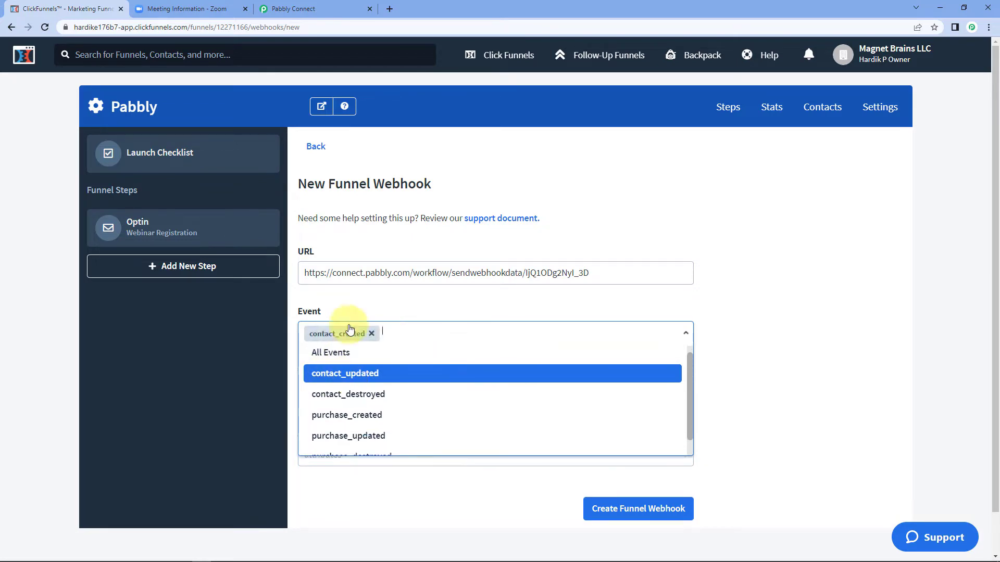
pyautogui.click(371, 307)
# Step: Set the webhook adapter to json and create the funnel webhook
pyautogui.scroll(-1, 326, 379)
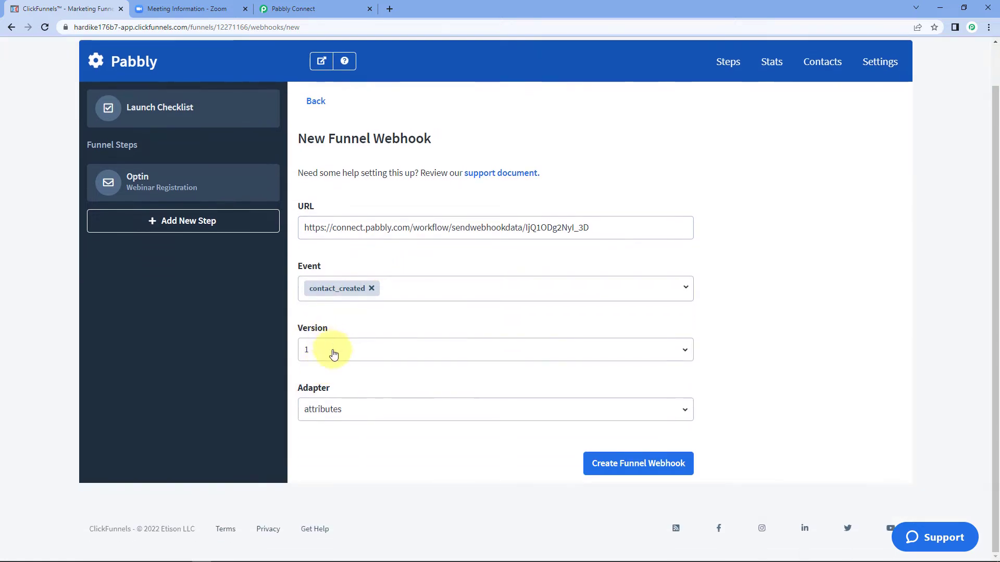
pyautogui.click(349, 412)
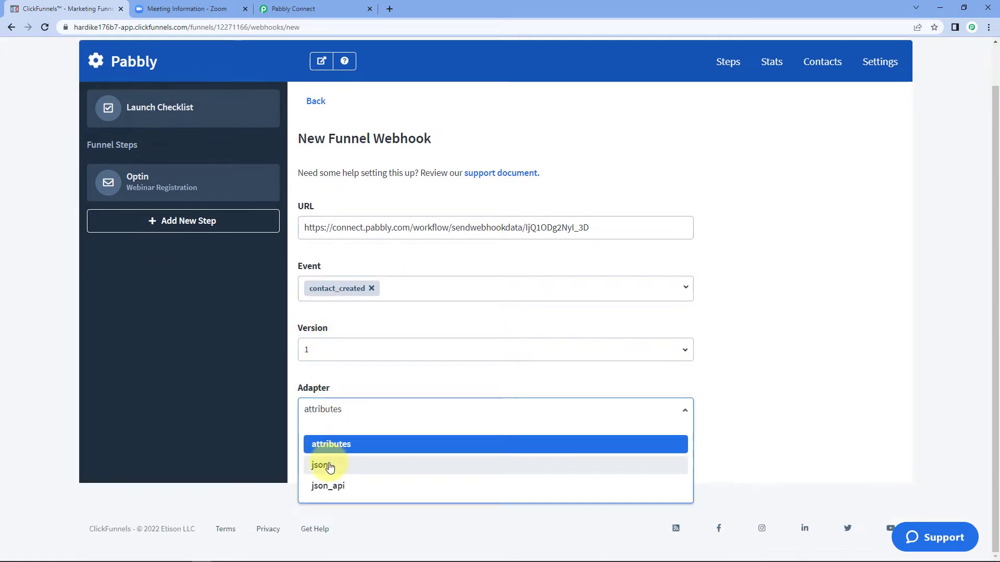
pyautogui.click(330, 467)
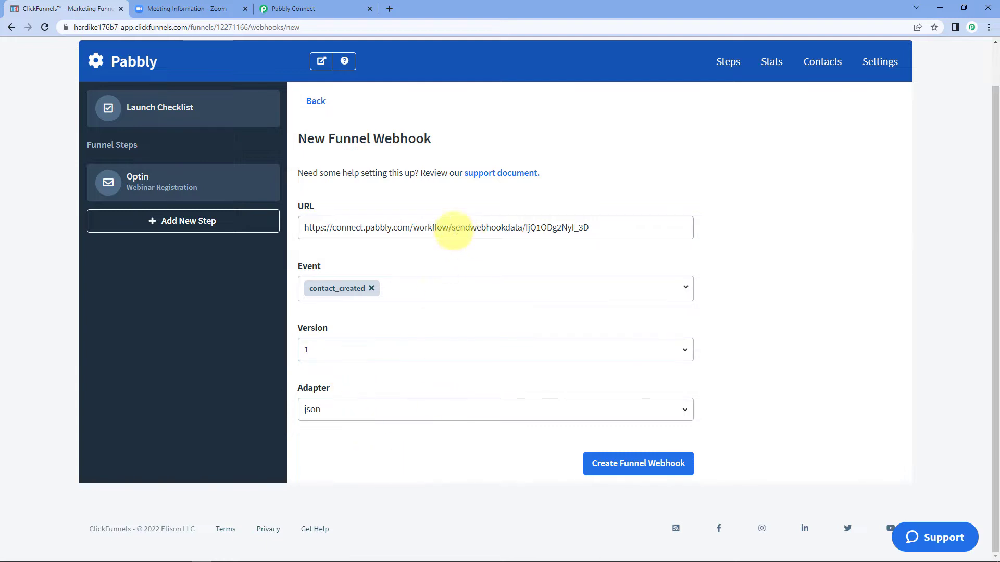
pyautogui.click(631, 463)
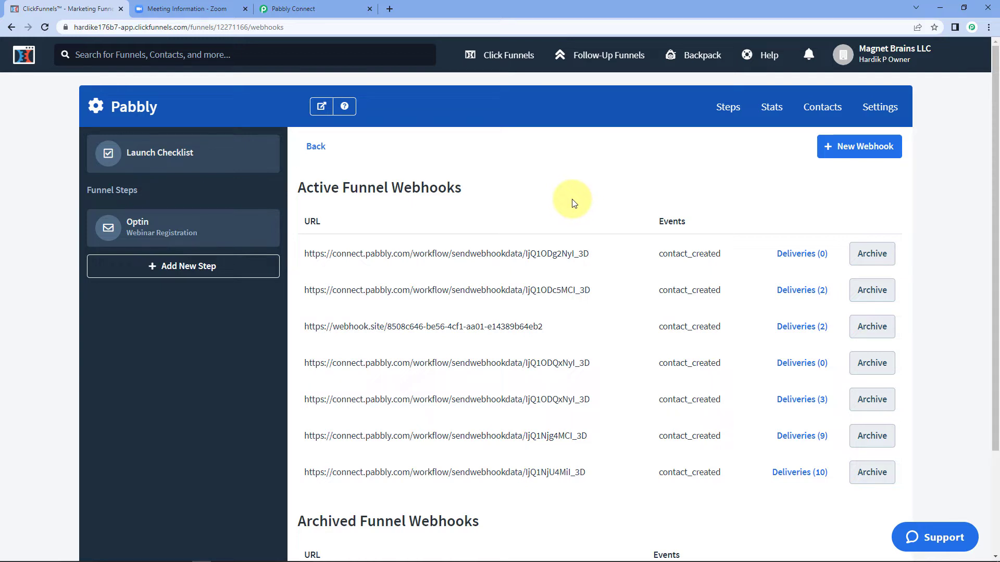
pyautogui.click(326, 5)
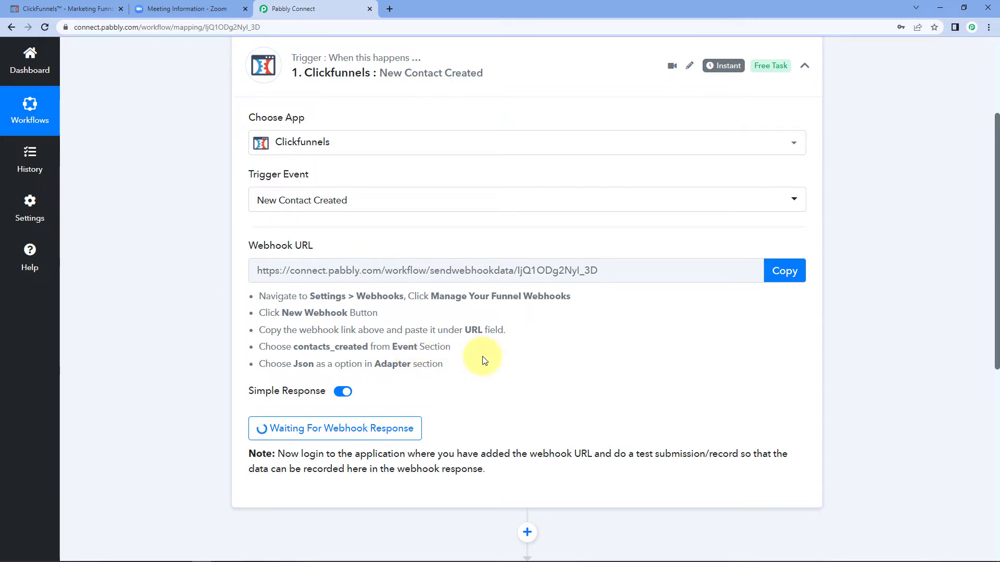
pyautogui.click(52, 8)
# Step: Open the Optin funnel step and preview its page in a new tab
pyautogui.click(174, 225)
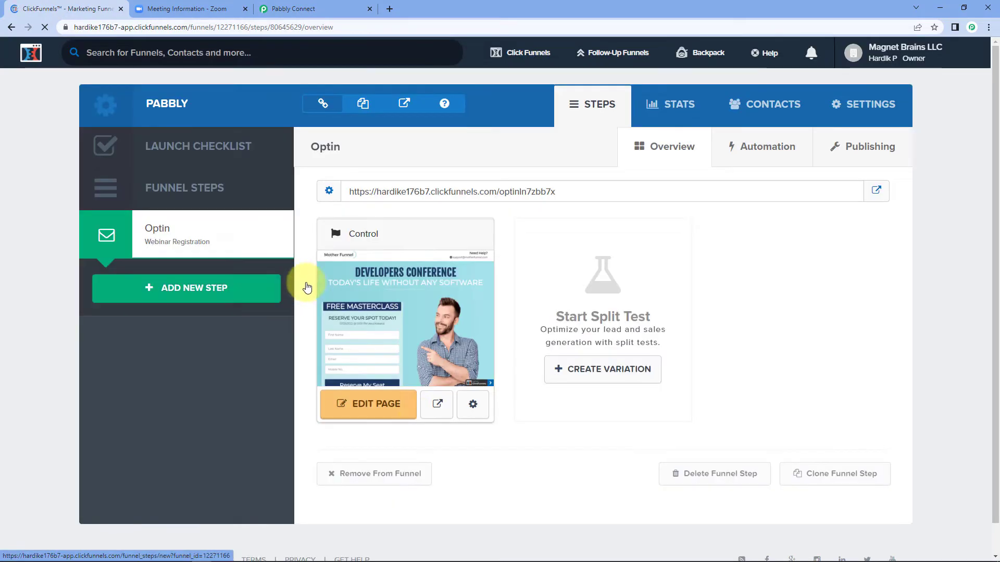
pyautogui.click(439, 404)
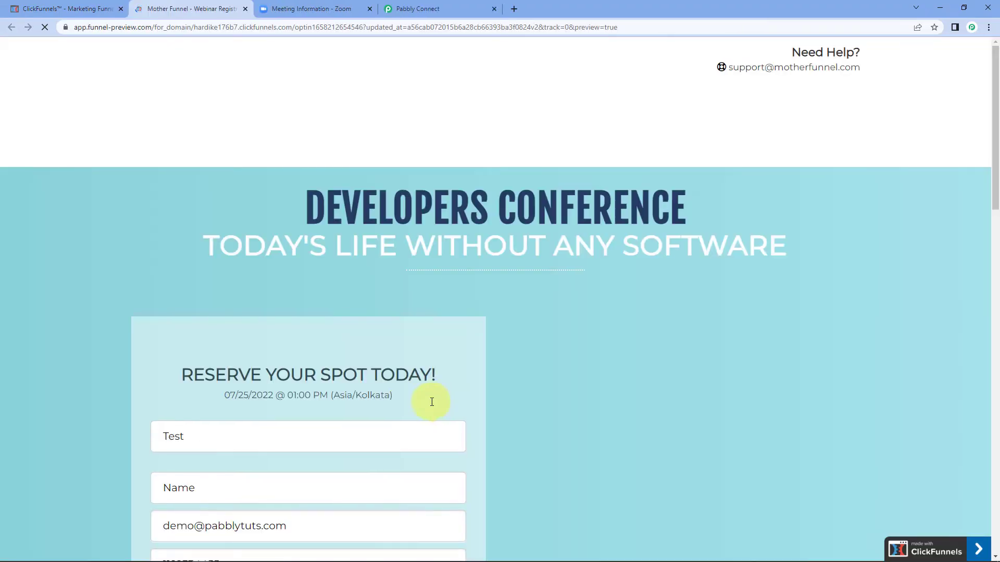
pyautogui.scroll(-3, 178, 311)
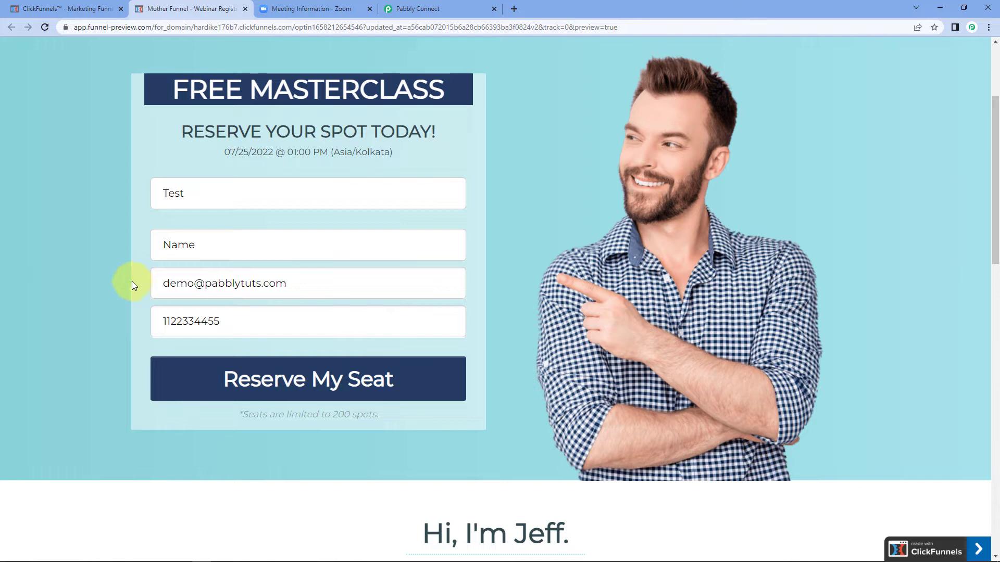
# Step: Check the prefilled name, e-mail and phone fields, then submit with Reserve My Seat
pyautogui.moveTo(218, 195); pyautogui.dragTo(145, 196)
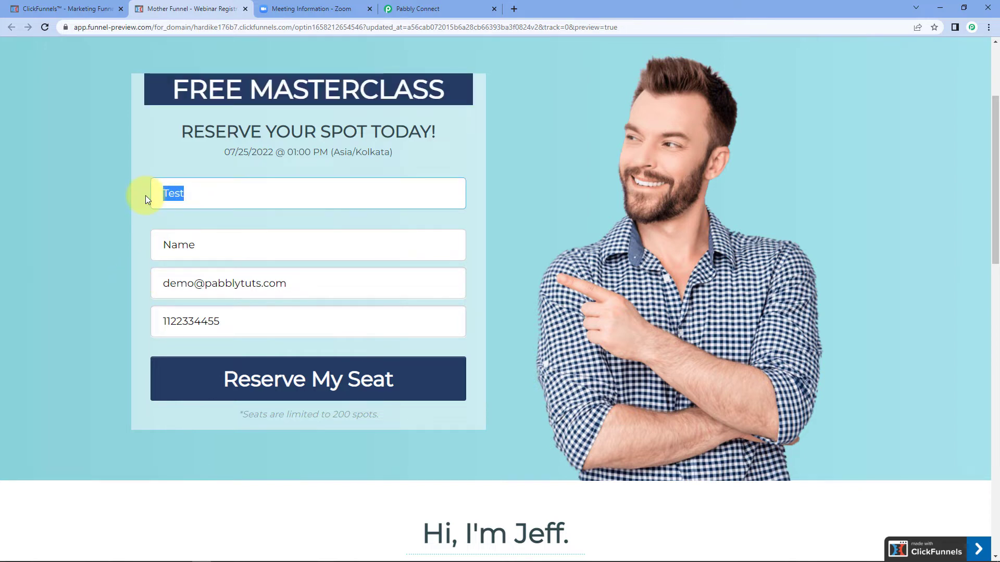
pyautogui.moveTo(220, 246); pyautogui.dragTo(77, 242)
pyautogui.moveTo(208, 183); pyautogui.dragTo(154, 212)
pyautogui.doubleClick(254, 242)
pyautogui.moveTo(292, 281); pyautogui.dragTo(74, 286)
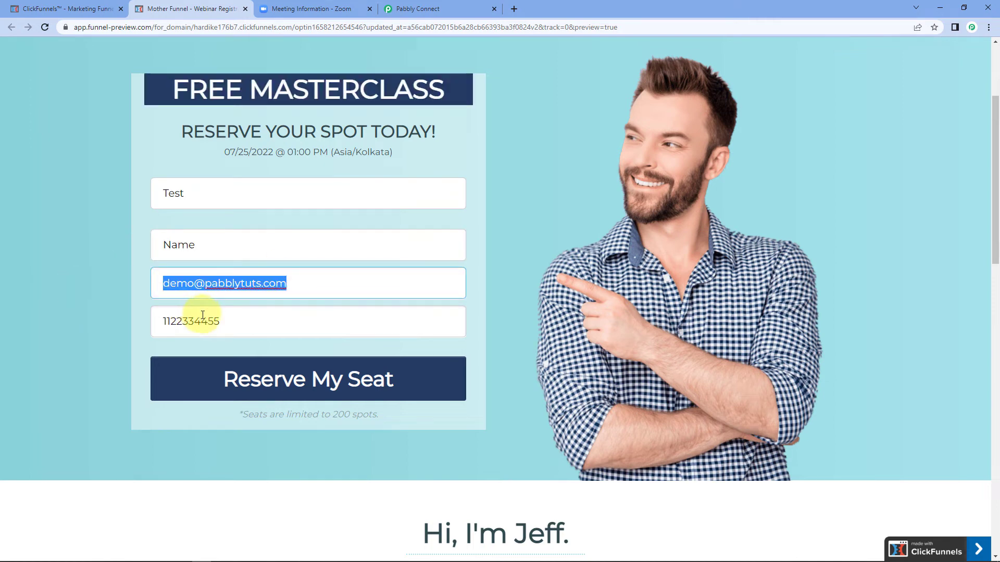
pyautogui.moveTo(245, 321); pyautogui.dragTo(106, 287)
pyautogui.click(105, 288)
pyautogui.scroll(2, 114, 292)
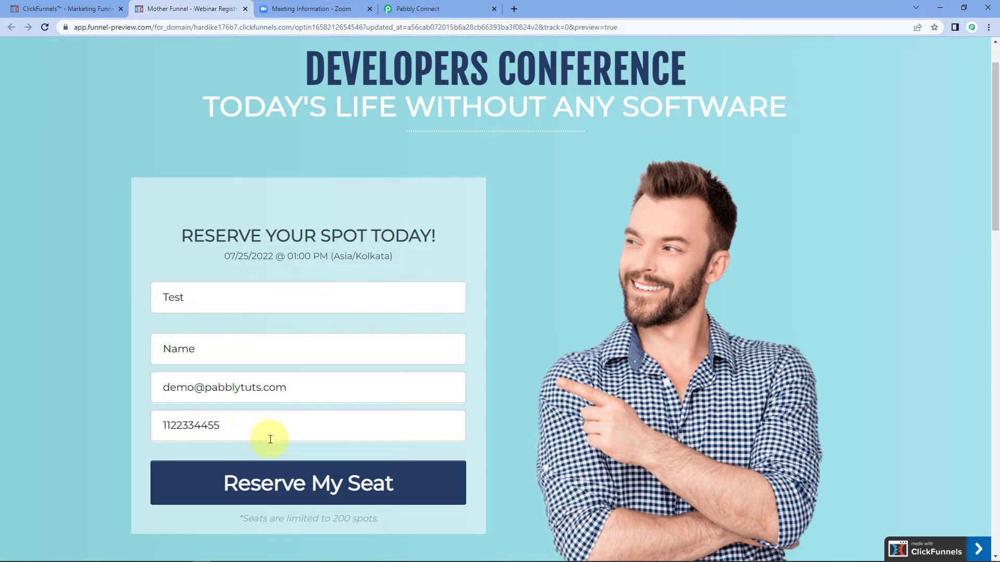
pyautogui.click(286, 481)
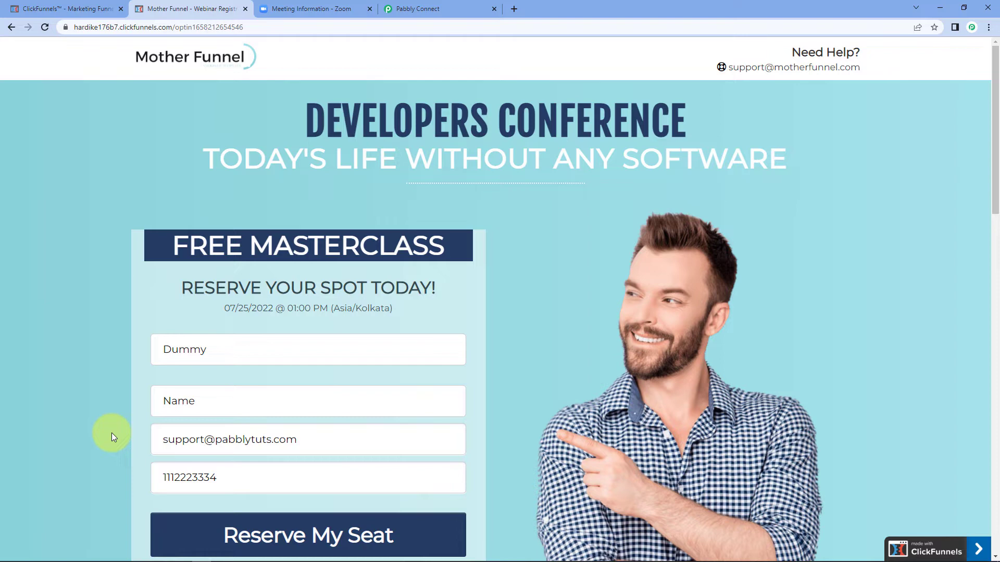
# Step: Inspect the captured first name, last name, full name, e-mail and phone values in Pabbly
pyautogui.click(414, 8)
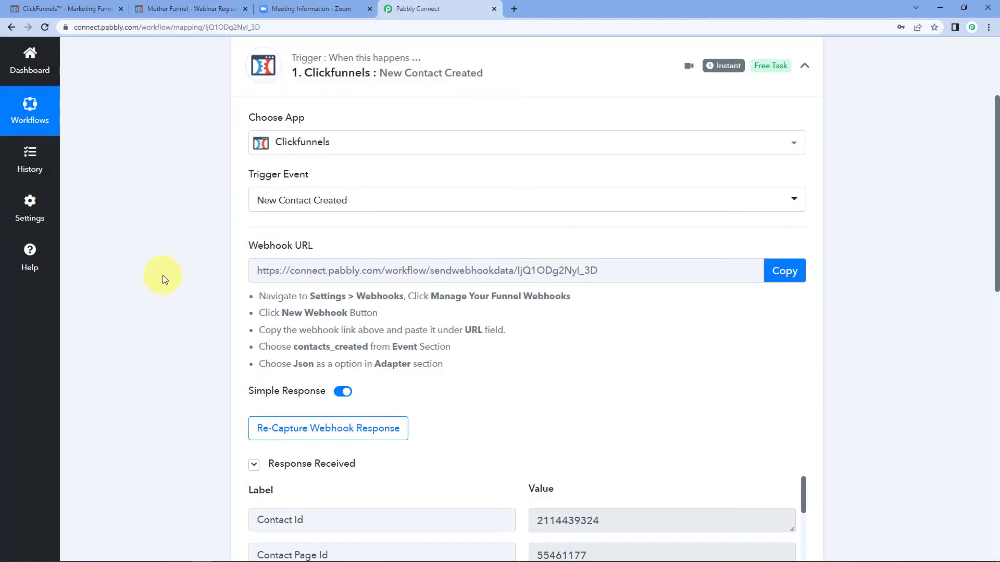
pyautogui.scroll(2, 163, 275)
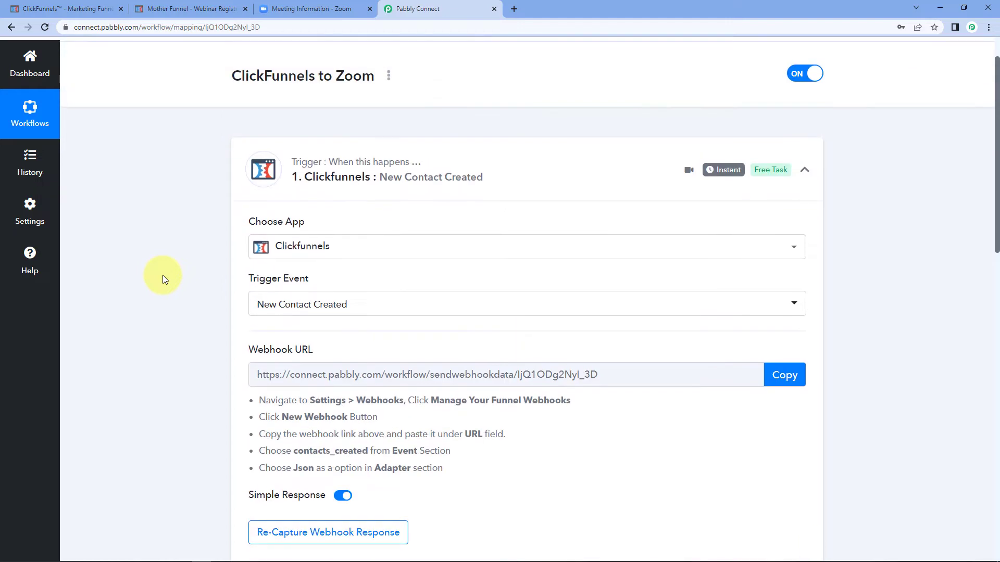
pyautogui.scroll(-7, 183, 257)
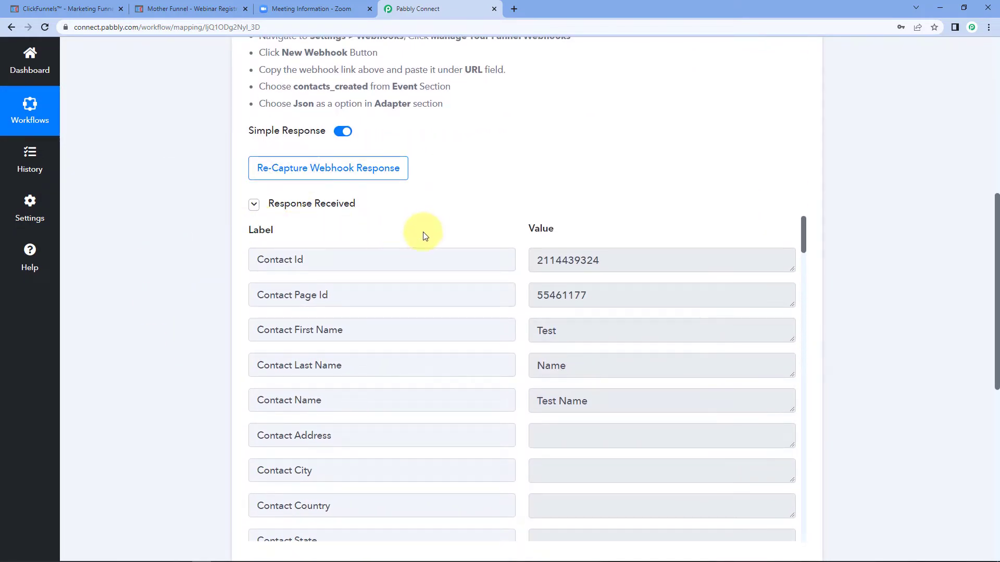
pyautogui.scroll(-1, 484, 215)
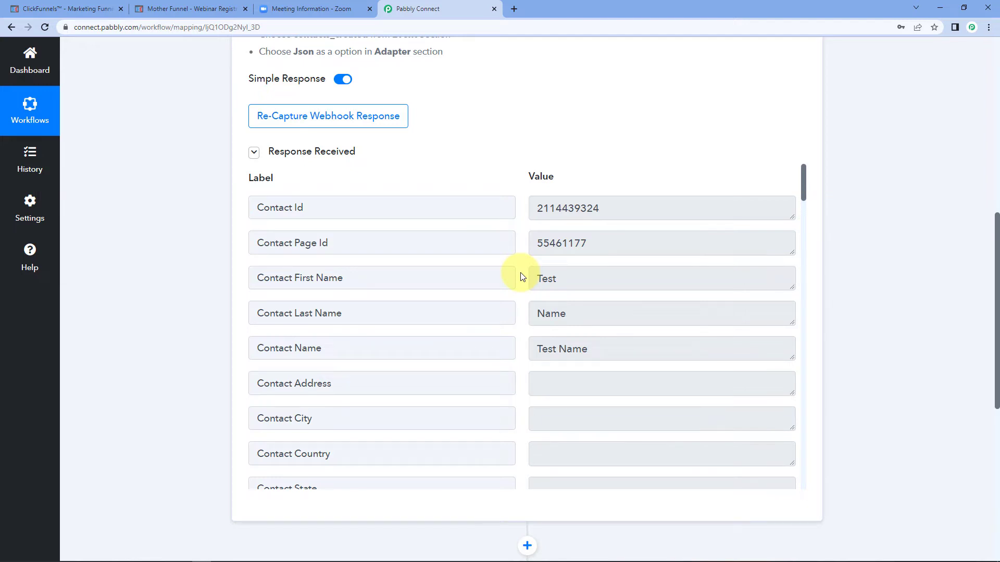
pyautogui.doubleClick(598, 276)
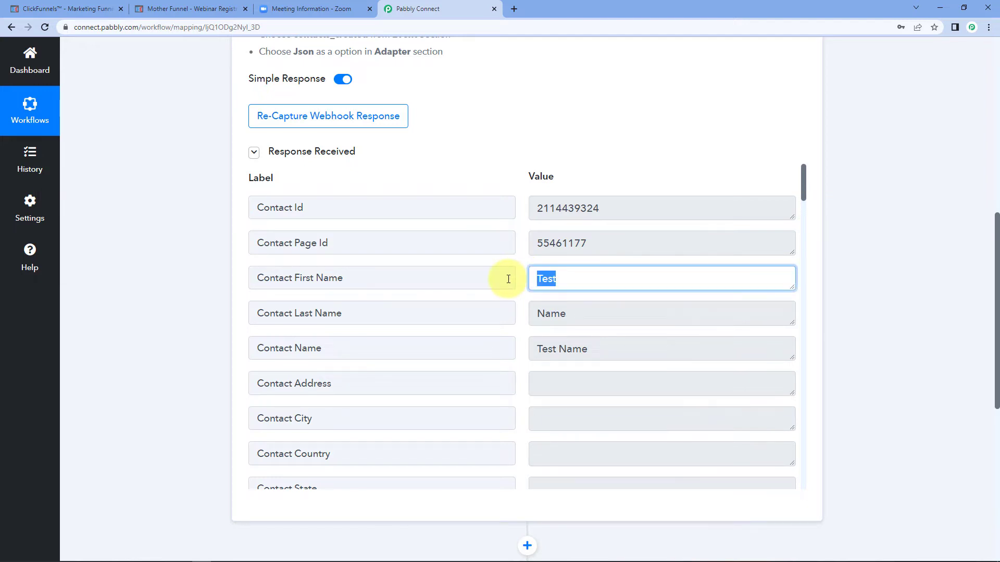
pyautogui.doubleClick(578, 314)
pyautogui.doubleClick(594, 348)
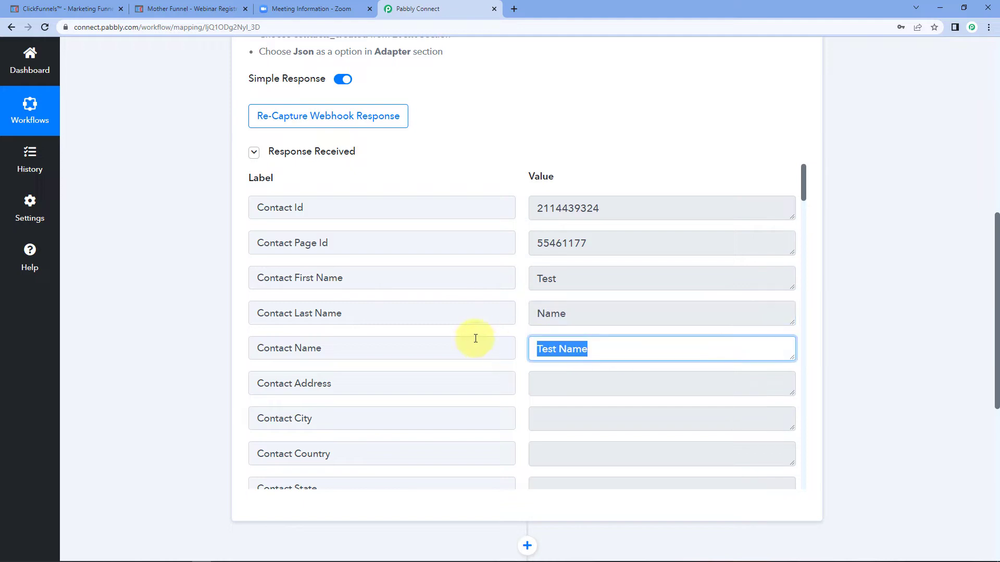
pyautogui.scroll(-4, 495, 329)
pyautogui.doubleClick(735, 347)
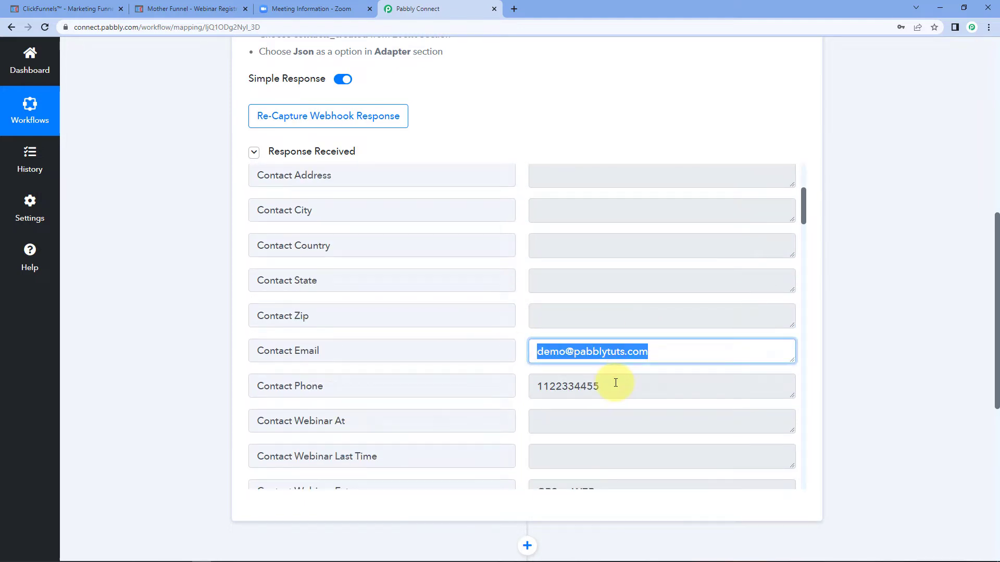
pyautogui.doubleClick(614, 386)
pyautogui.click(226, 289)
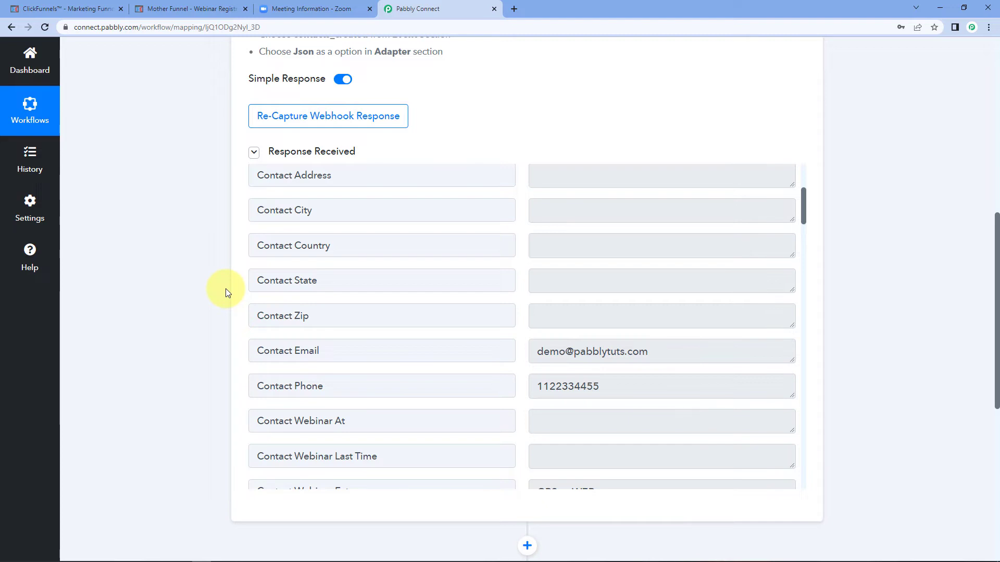
# Step: Search 'Zoom' for the action app and pick Add Meeting Registrant as its event
pyautogui.scroll(-5, 881, 163)
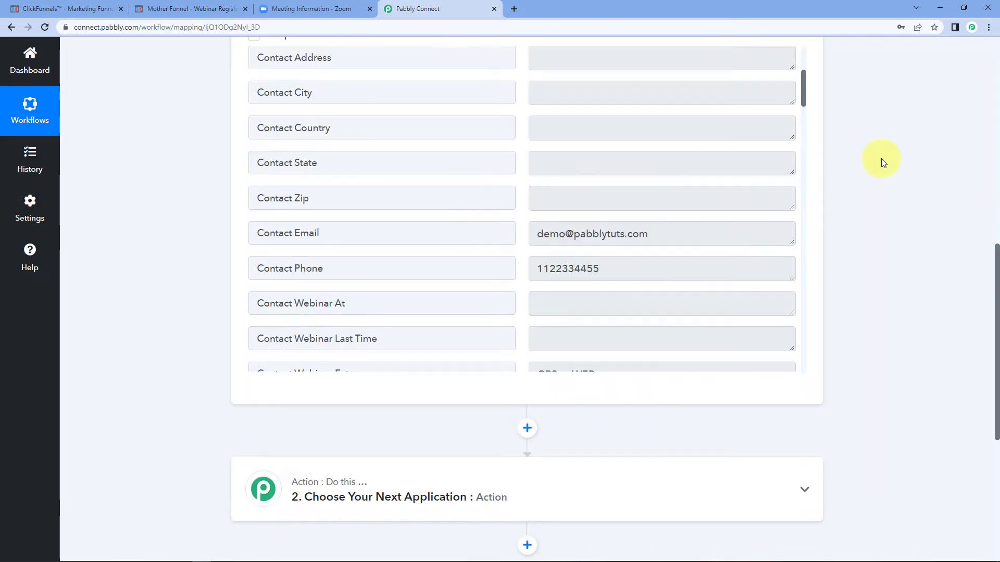
pyautogui.click(440, 197)
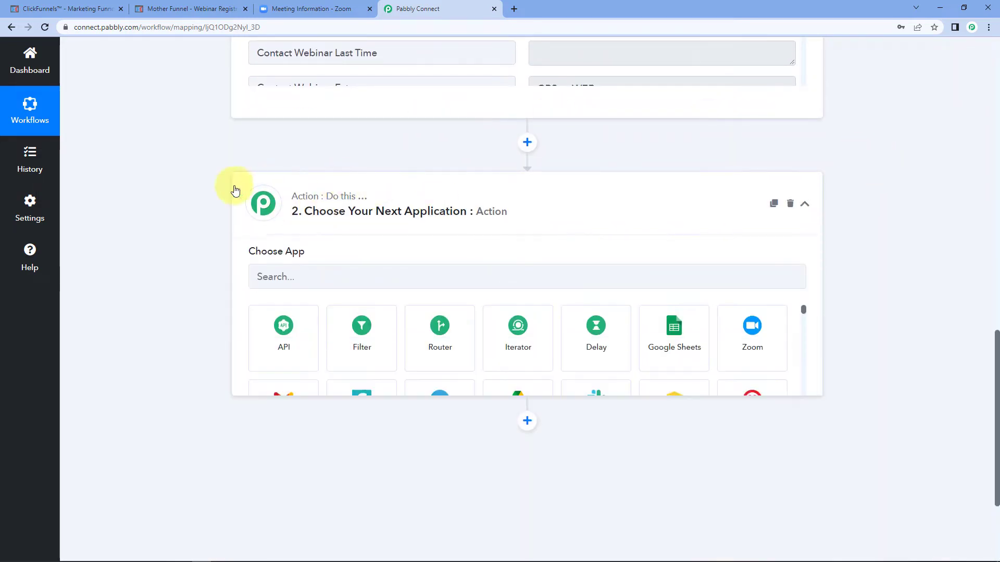
pyautogui.scroll(-2, 163, 223)
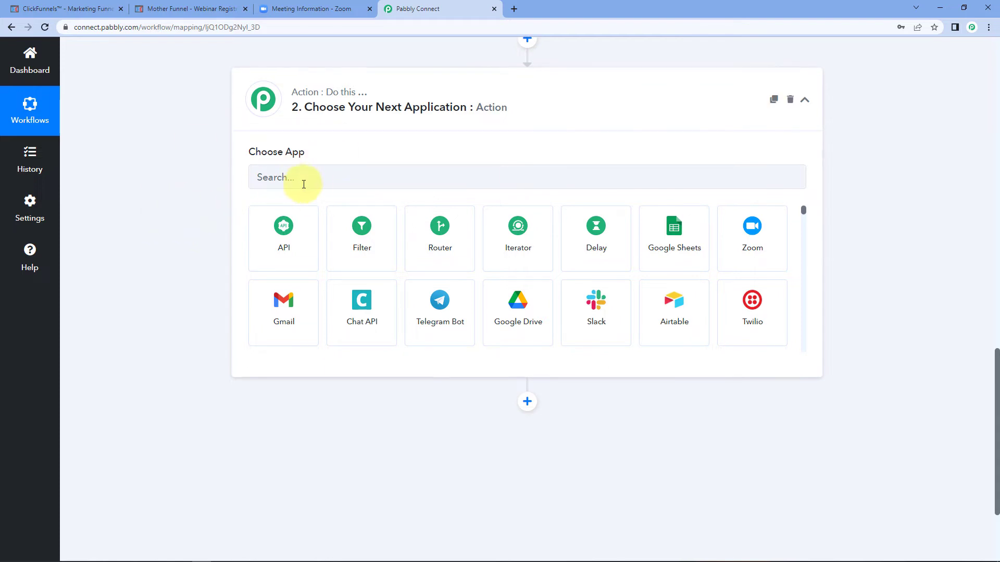
pyautogui.click(337, 181)
pyautogui.write('Zoo')
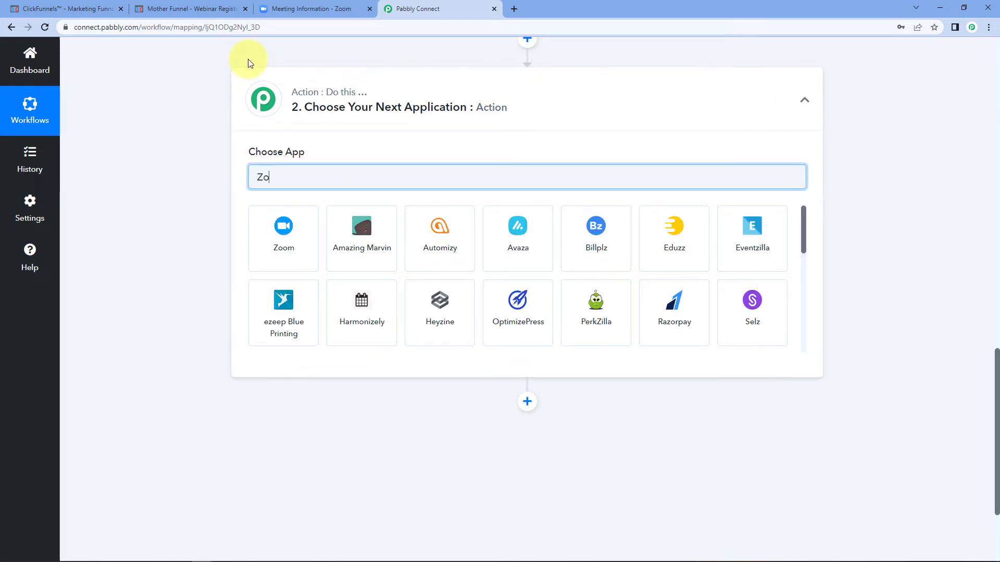
pyautogui.write('m')
pyautogui.click(285, 241)
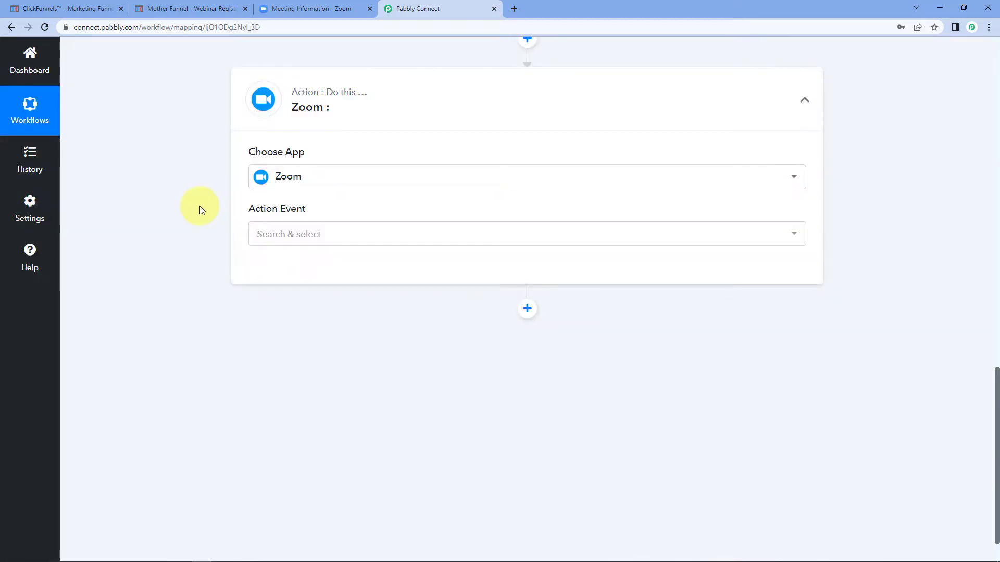
pyautogui.click(307, 237)
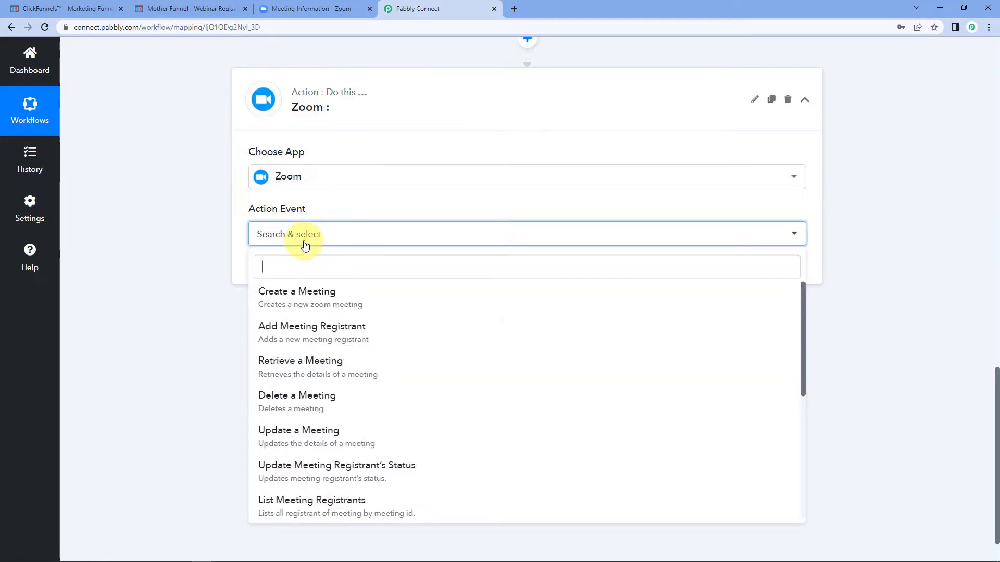
pyautogui.scroll(-1, 228, 271)
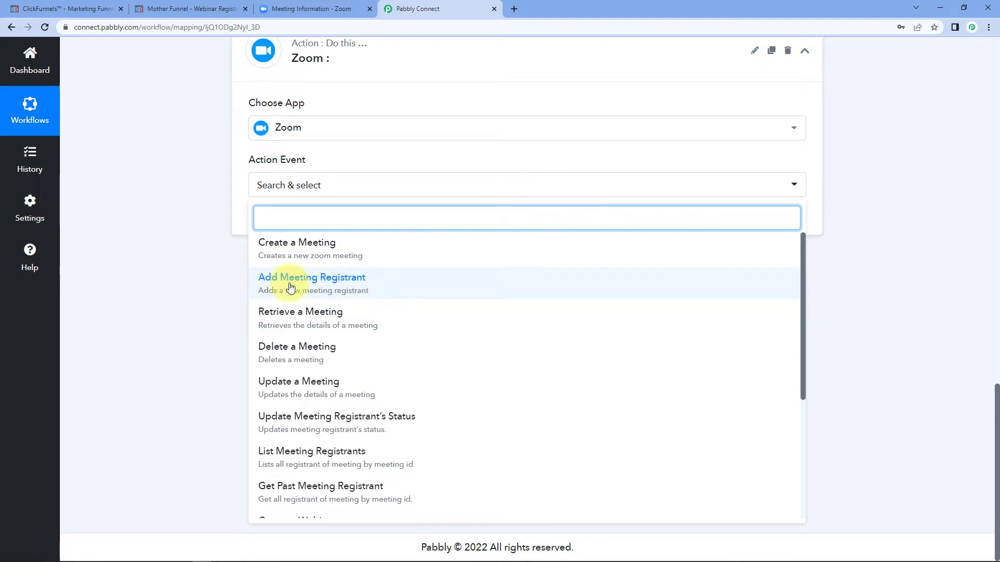
pyautogui.click(331, 279)
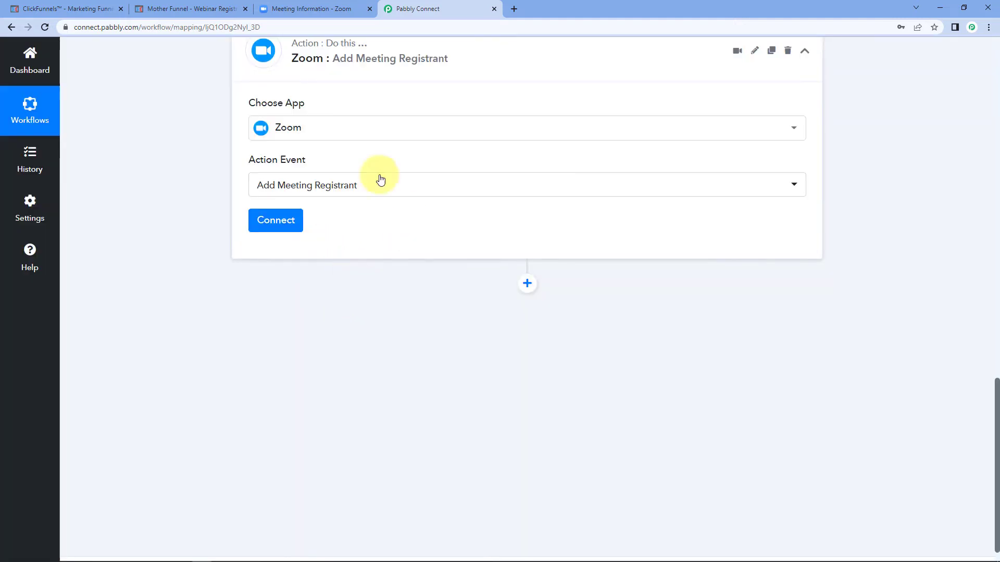
# Step: Add a new Zoom connection, authorize it, and dismiss the Authorization Successful message
pyautogui.click(269, 219)
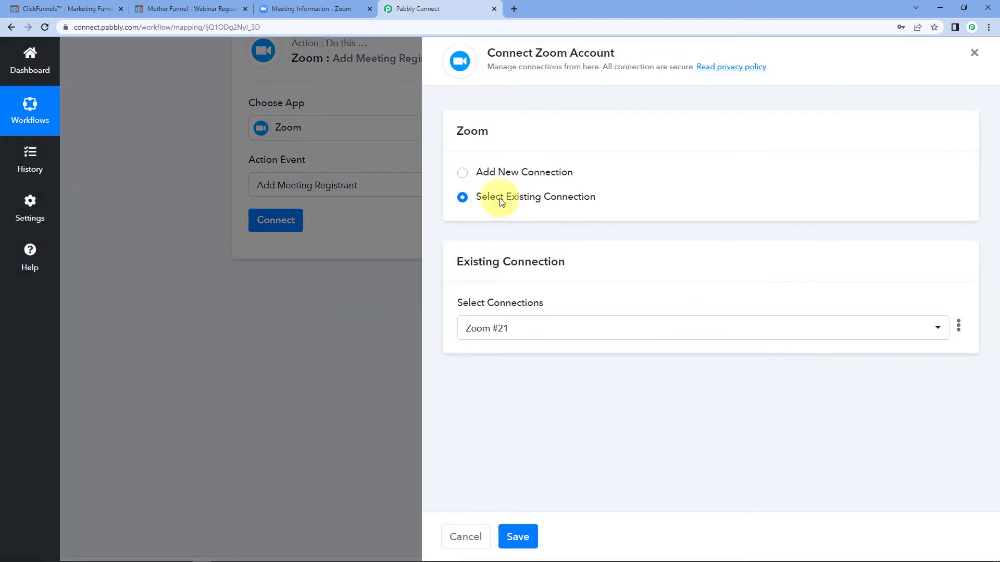
pyautogui.click(456, 170)
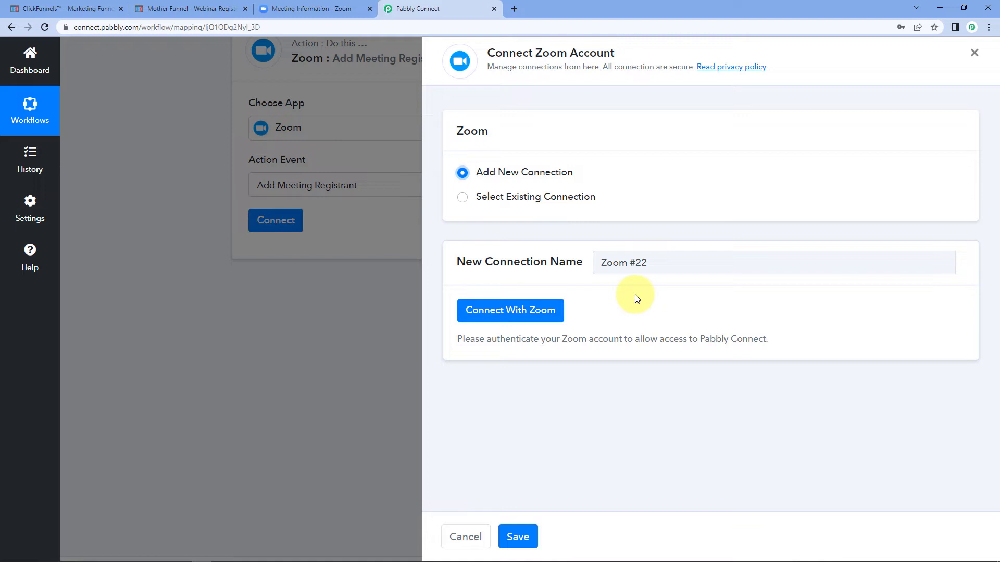
pyautogui.click(495, 316)
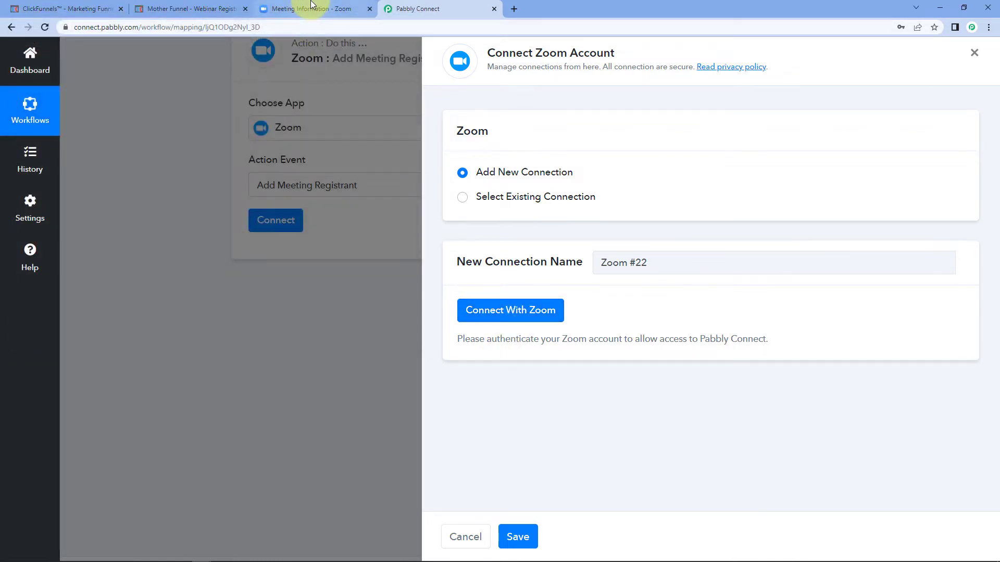
pyautogui.click(321, 8)
pyautogui.click(428, 8)
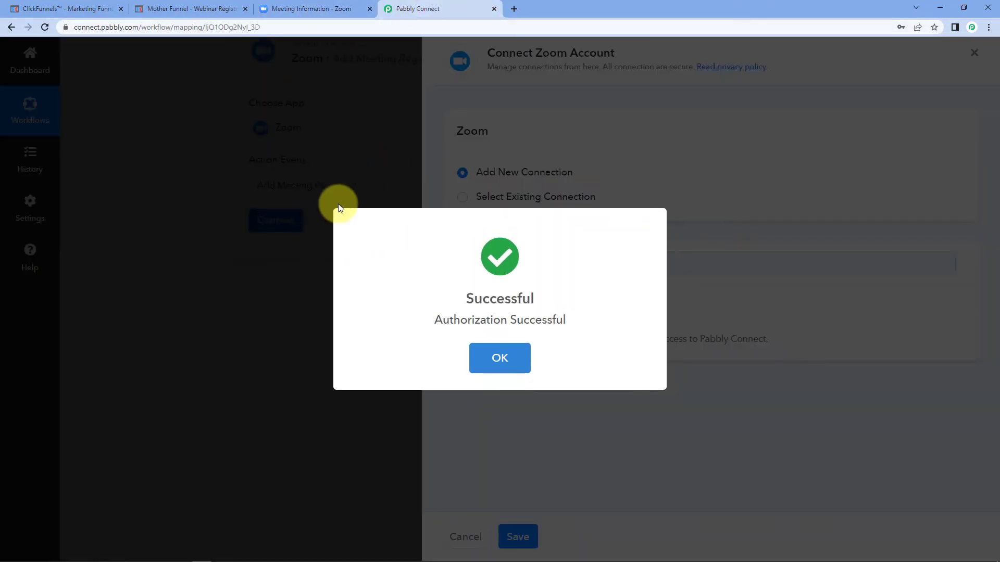
pyautogui.click(190, 233)
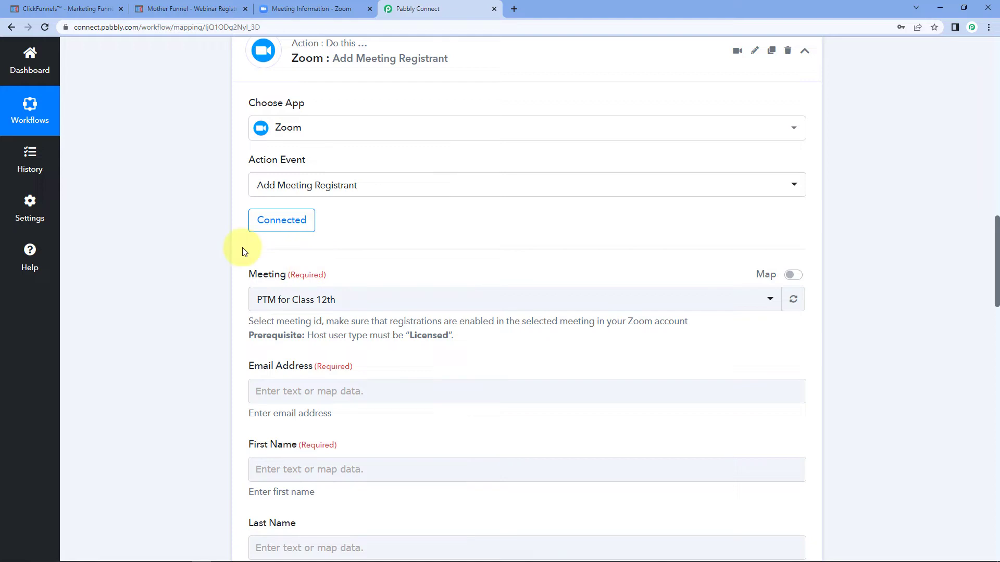
# Step: Pick Developers Conference in the Meeting dropdown, replacing PTM for Class 12th
pyautogui.scroll(-3, 163, 246)
pyautogui.click(389, 142)
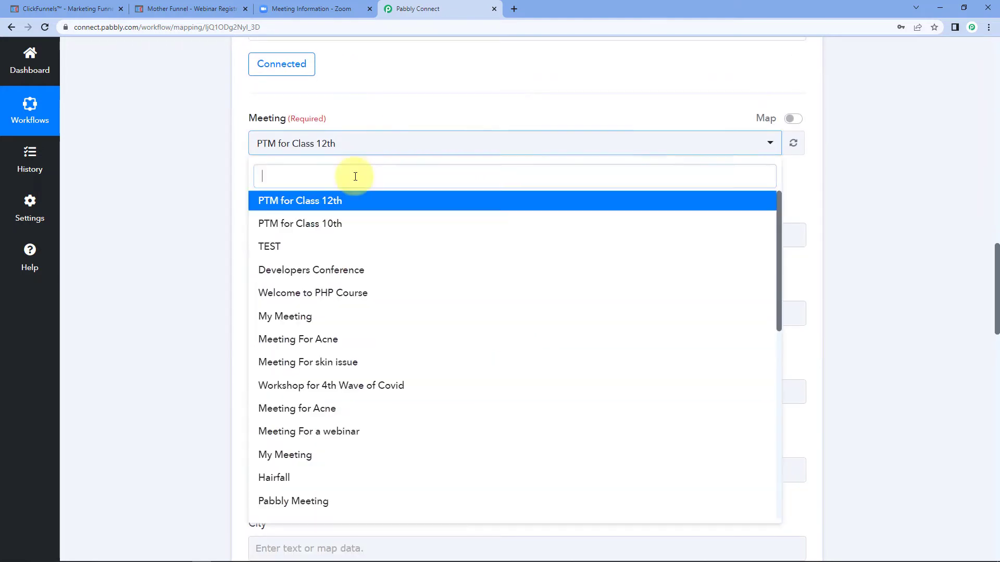
pyautogui.scroll(-9, 357, 250)
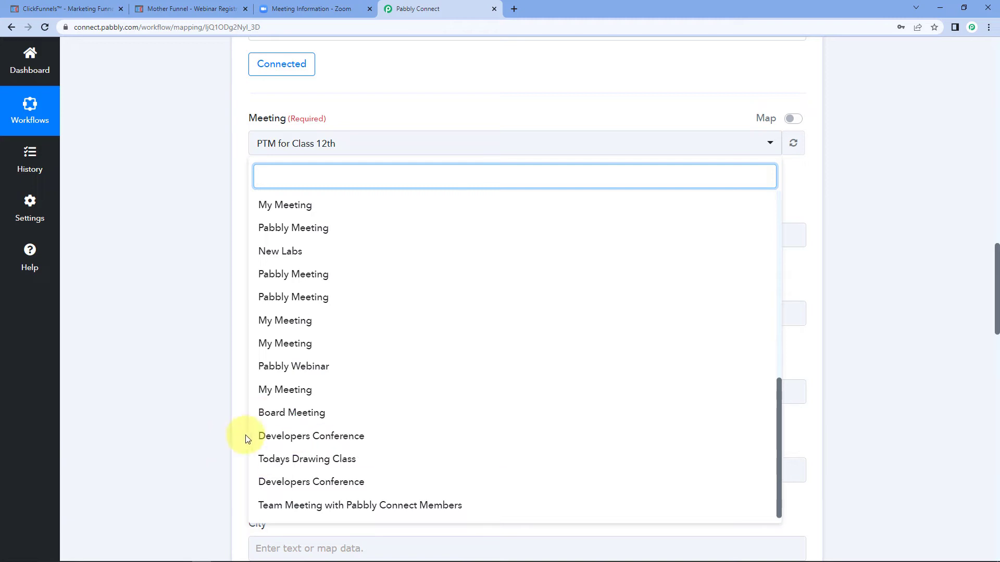
pyautogui.click(320, 6)
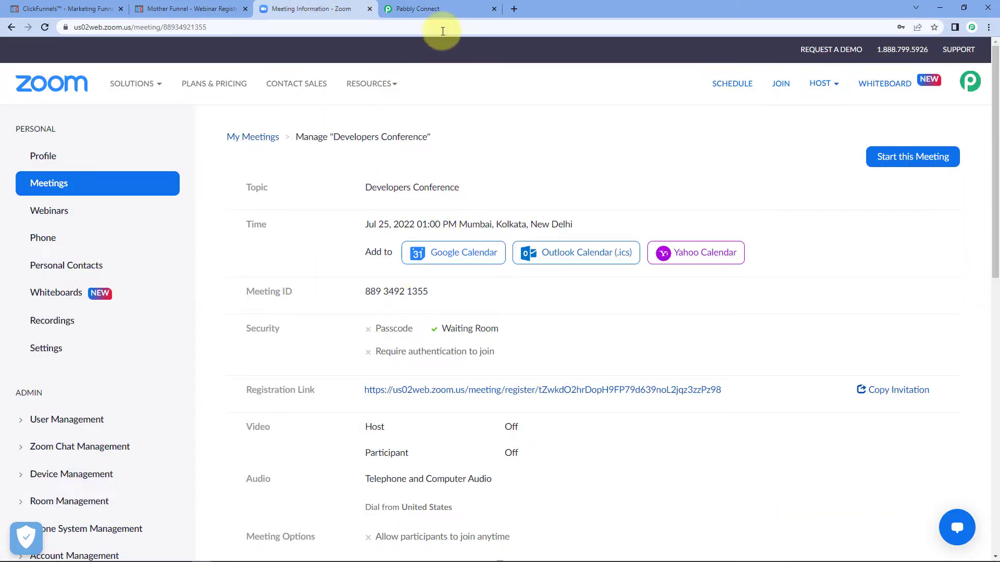
pyautogui.click(442, 9)
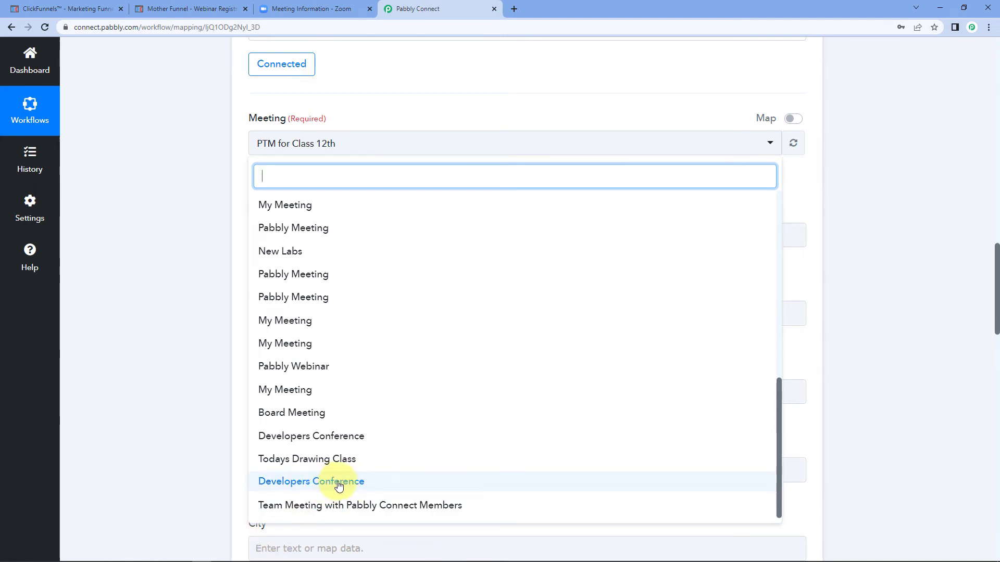
pyautogui.click(297, 484)
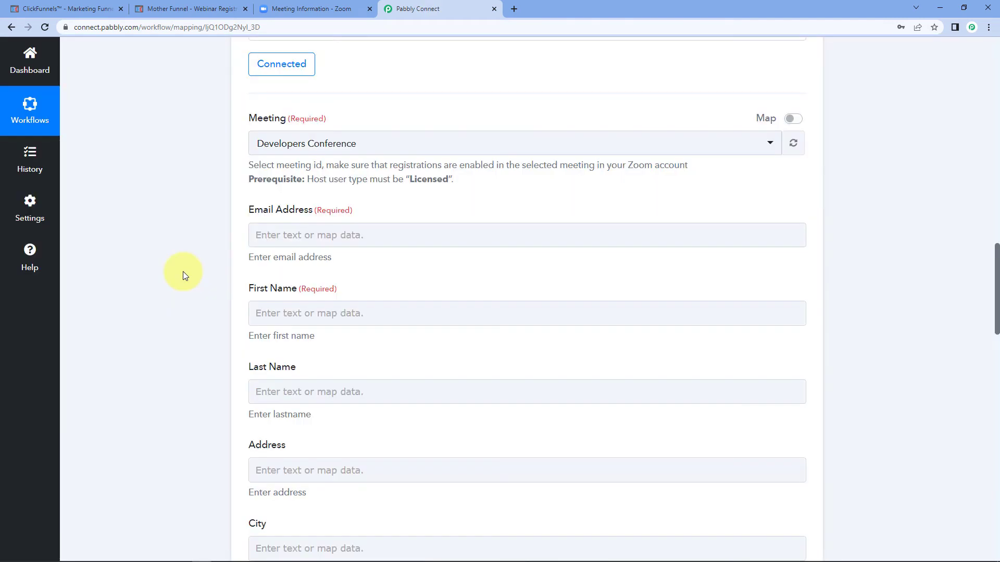
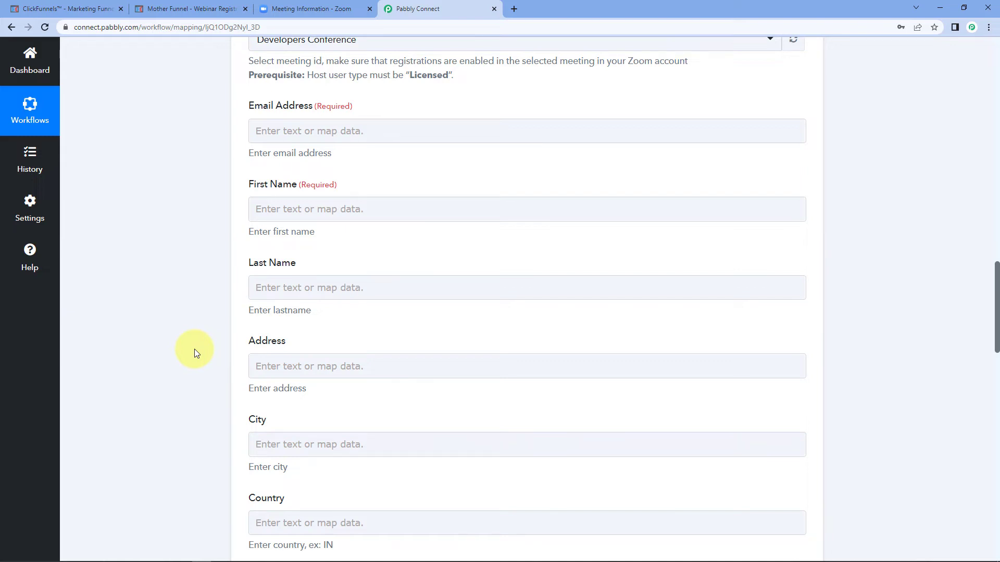
pyautogui.scroll(2, 250, 281)
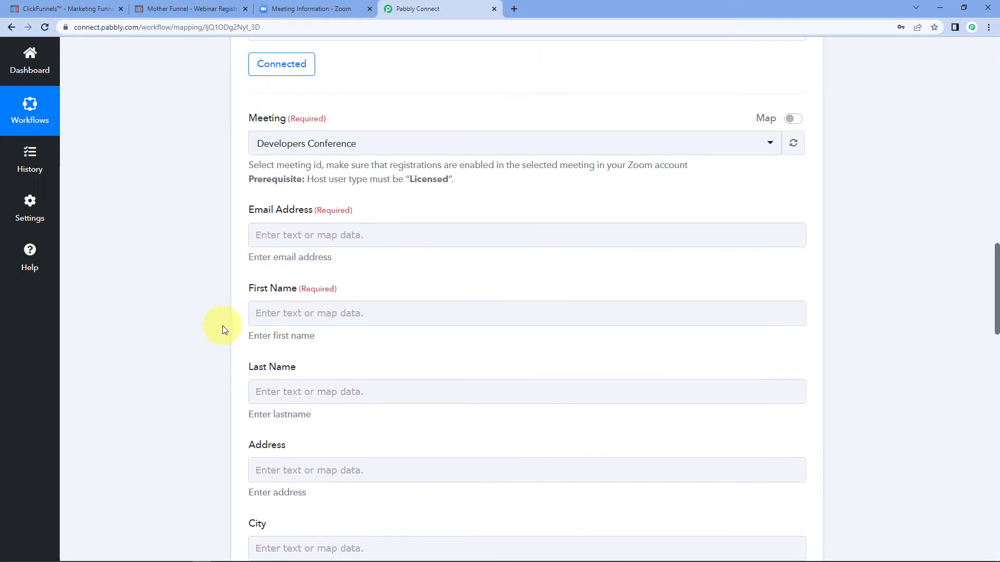
pyautogui.scroll(12, 223, 330)
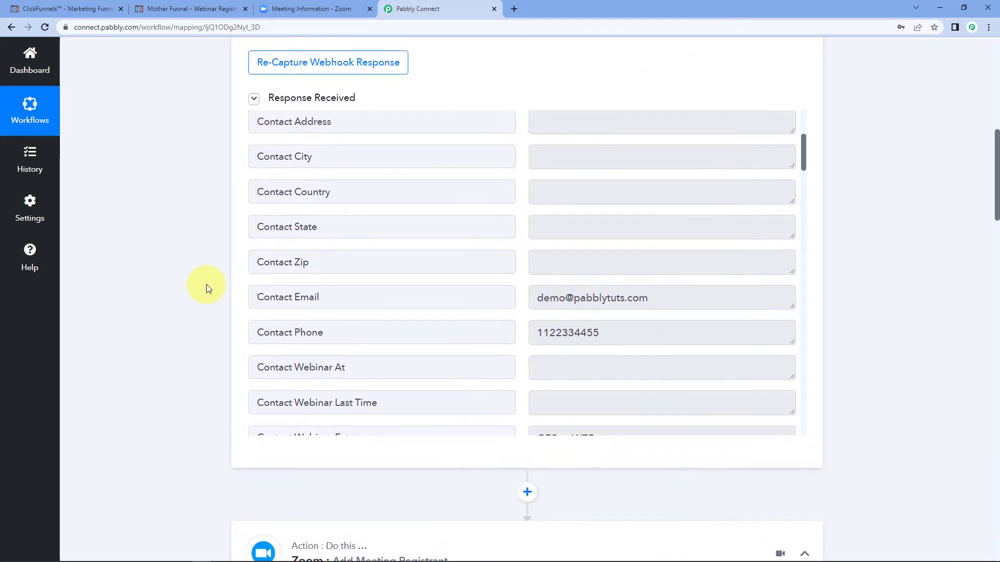
pyautogui.scroll(1, 209, 289)
pyautogui.scroll(1, 494, 292)
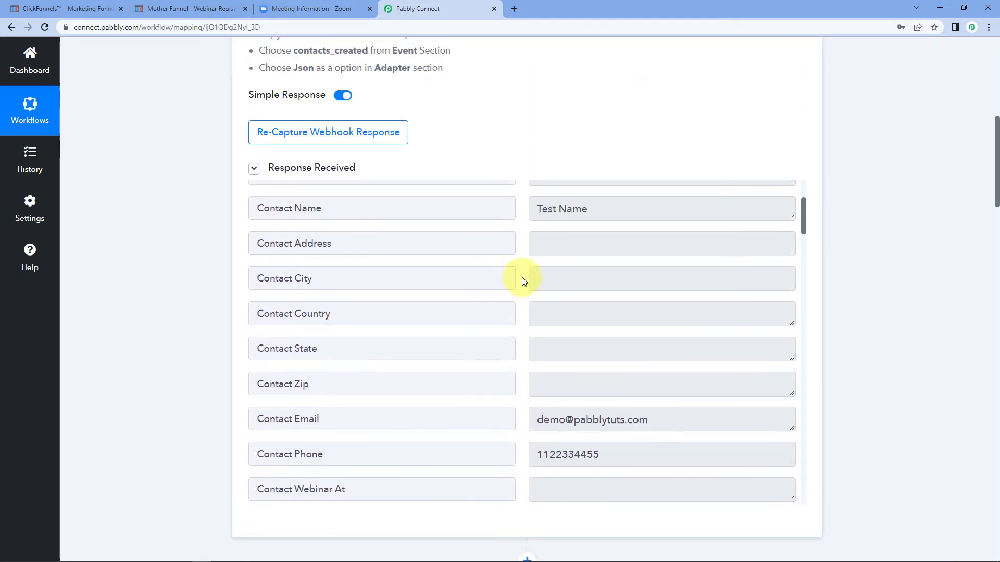
pyautogui.scroll(2, 524, 281)
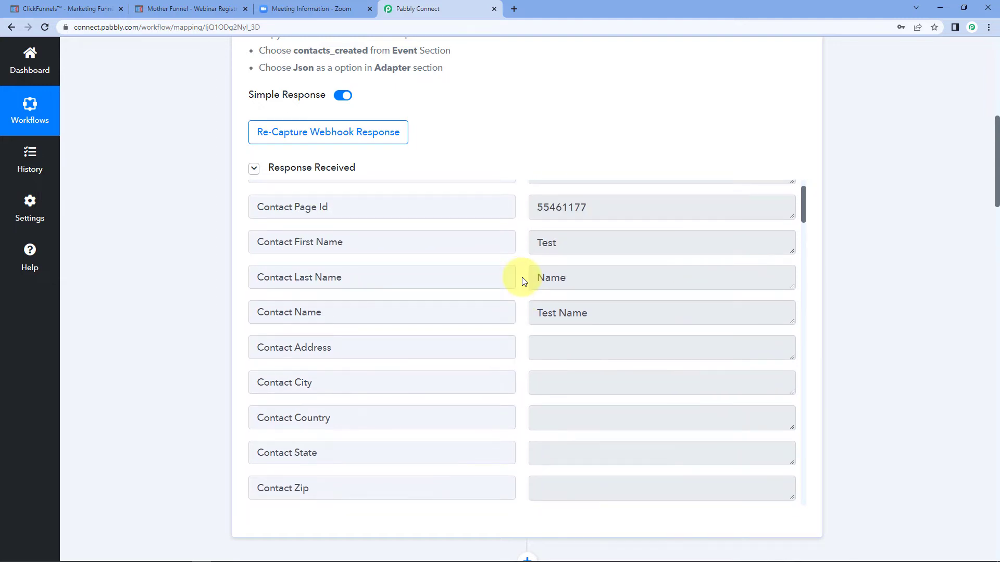
pyautogui.doubleClick(599, 238)
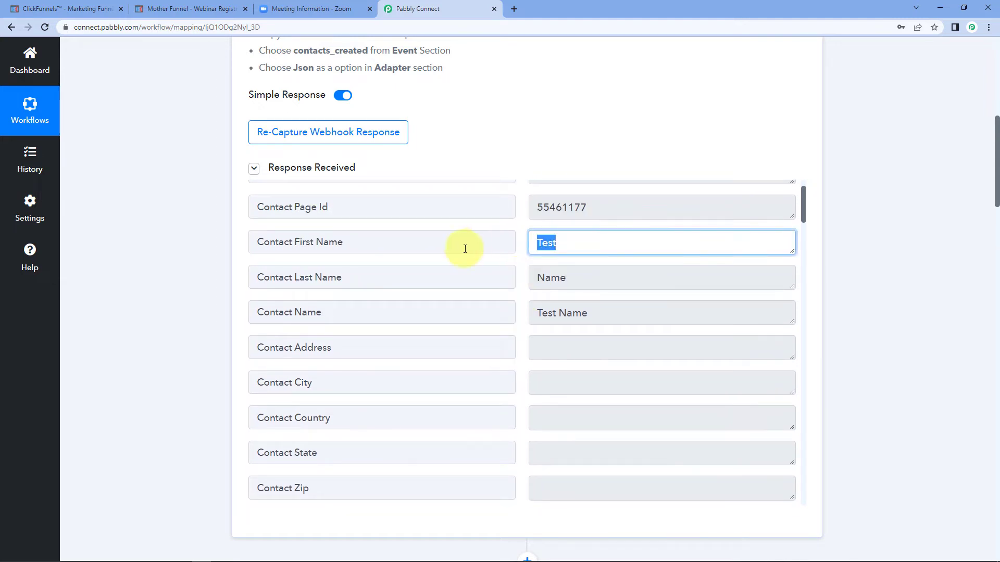
pyautogui.click(582, 277)
pyautogui.scroll(-7, 589, 252)
pyautogui.scroll(1, 617, 232)
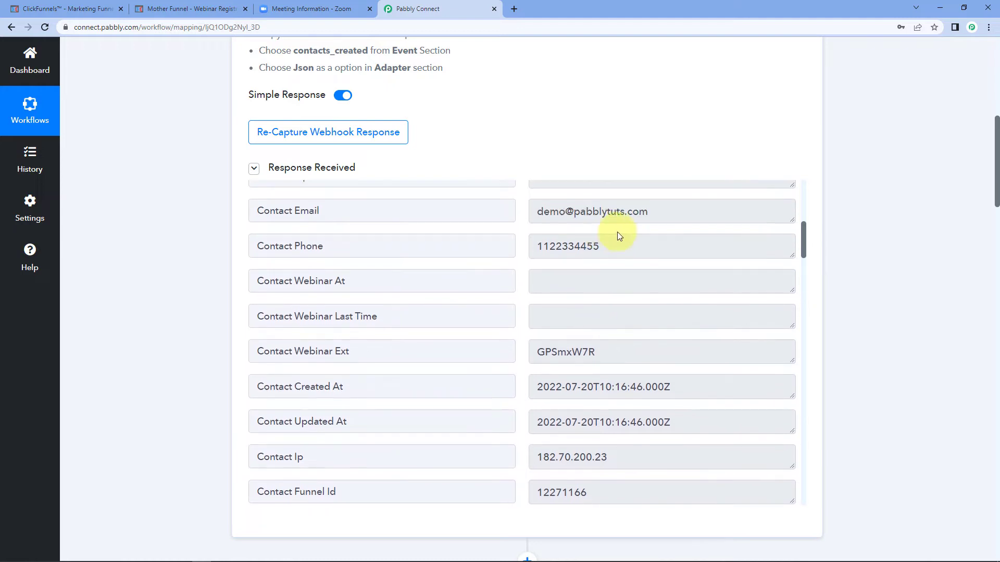
pyautogui.click(618, 214)
pyautogui.click(607, 246)
pyautogui.scroll(7, 557, 263)
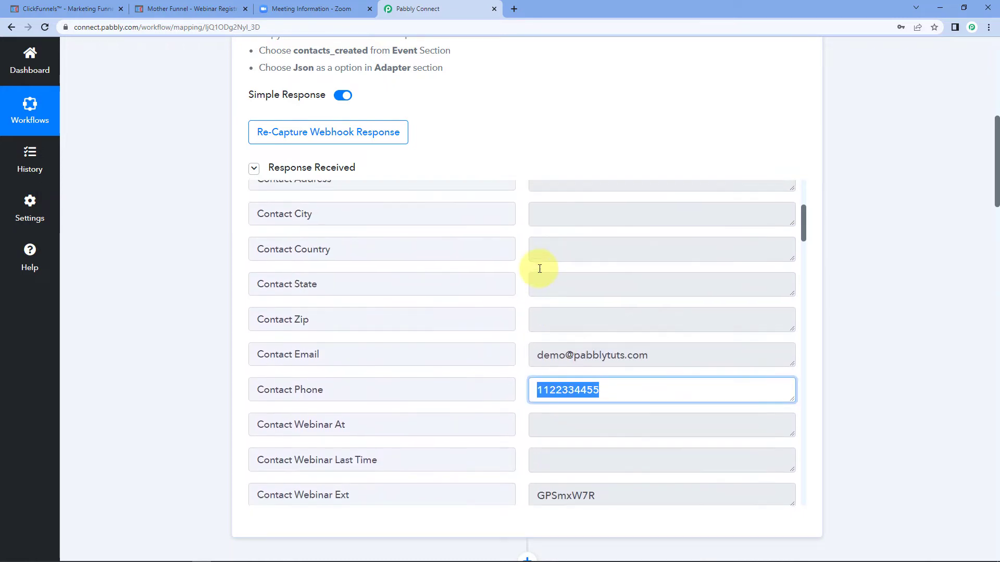
pyautogui.click(552, 295)
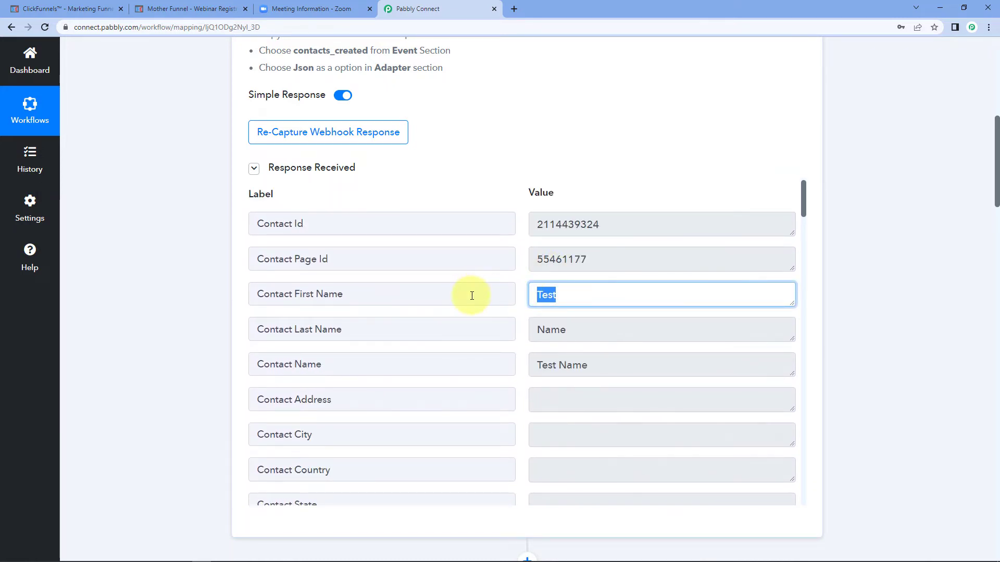
pyautogui.click(203, 346)
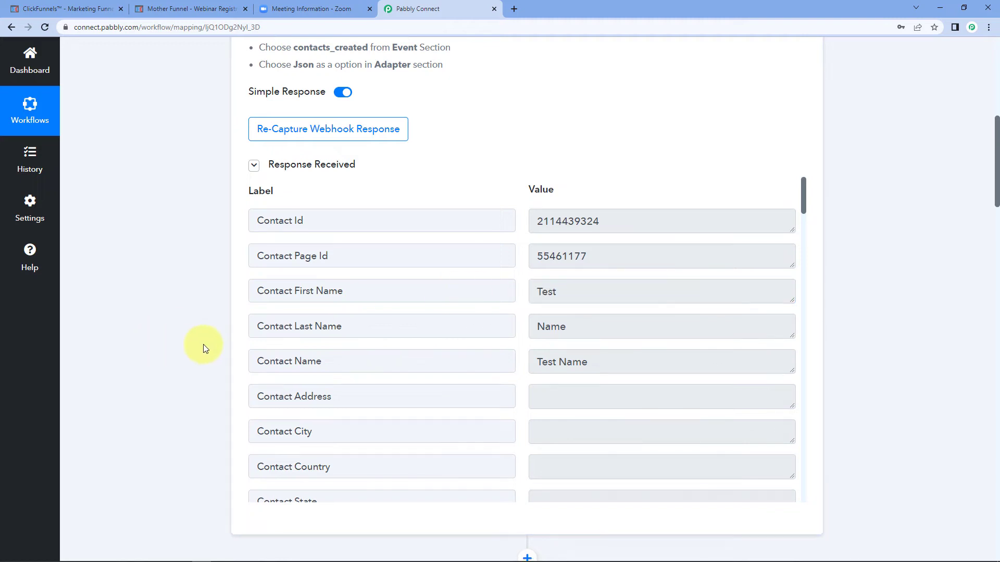
pyautogui.scroll(-8, 204, 347)
pyautogui.scroll(-7, 213, 301)
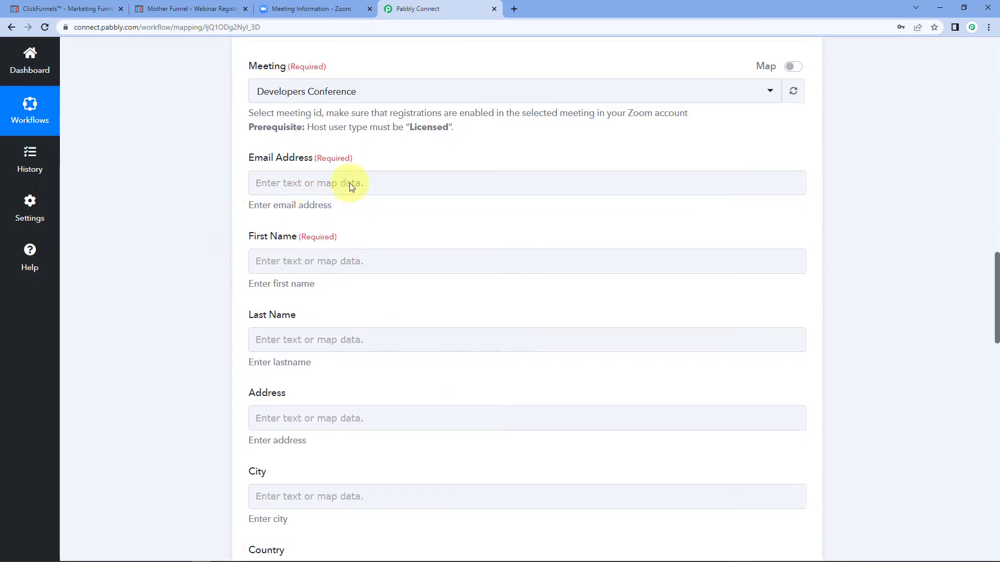
# Step: Map the ClickFunnels Contact Email into the Zoom registrant's Email Address field
pyautogui.click(349, 182)
pyautogui.click(275, 184)
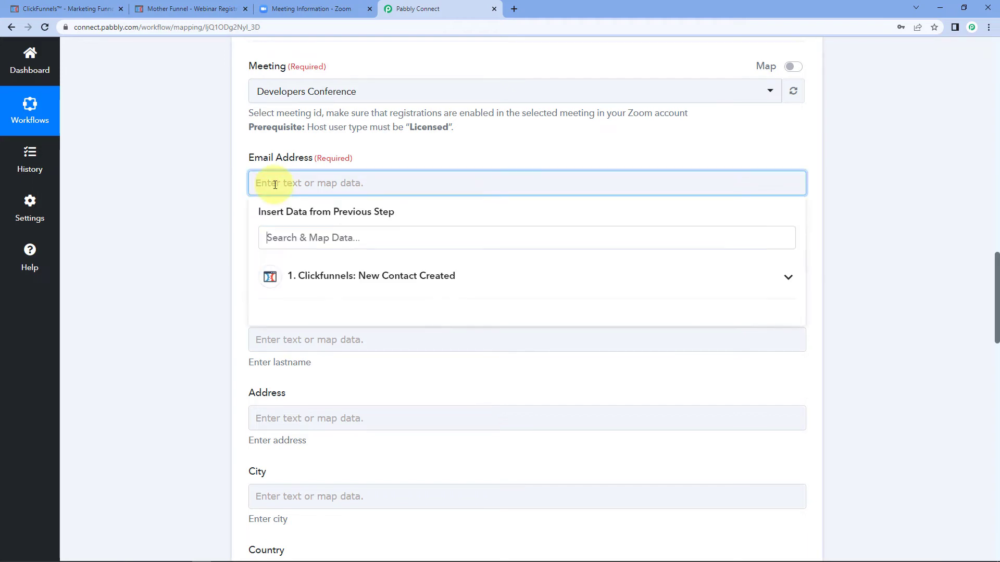
pyautogui.click(364, 277)
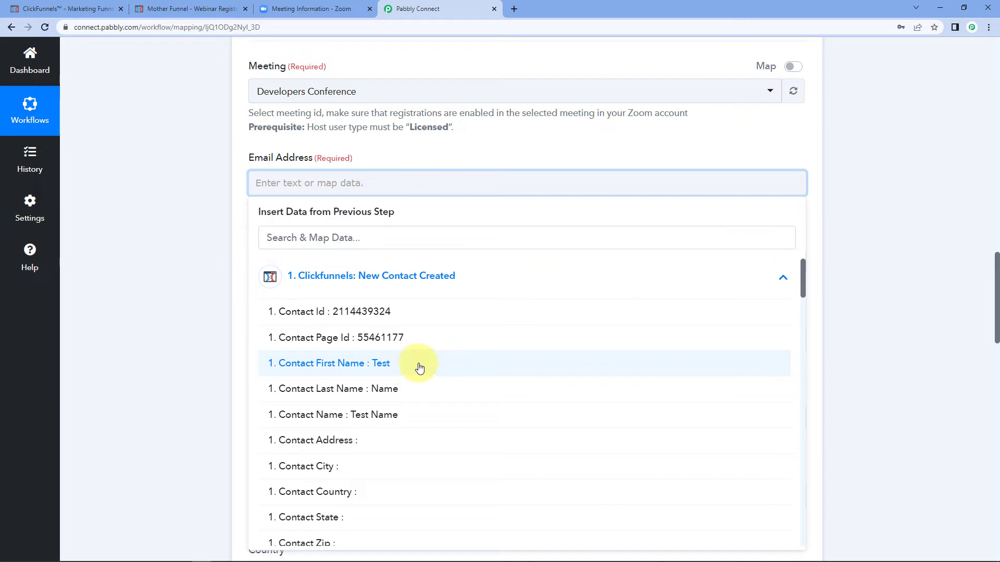
pyautogui.click(111, 428)
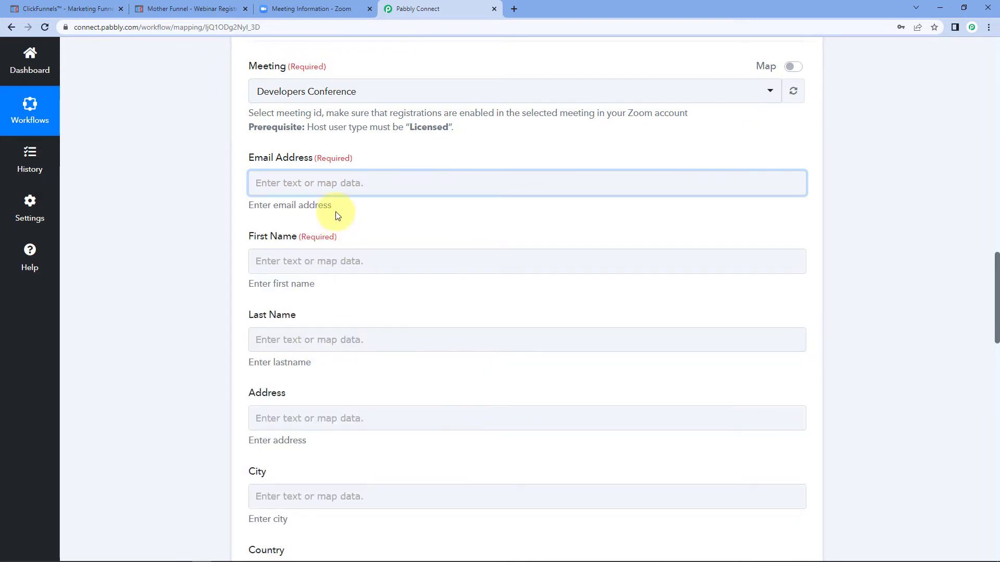
pyautogui.click(327, 183)
pyautogui.scroll(-2, 354, 356)
pyautogui.scroll(-1, 353, 356)
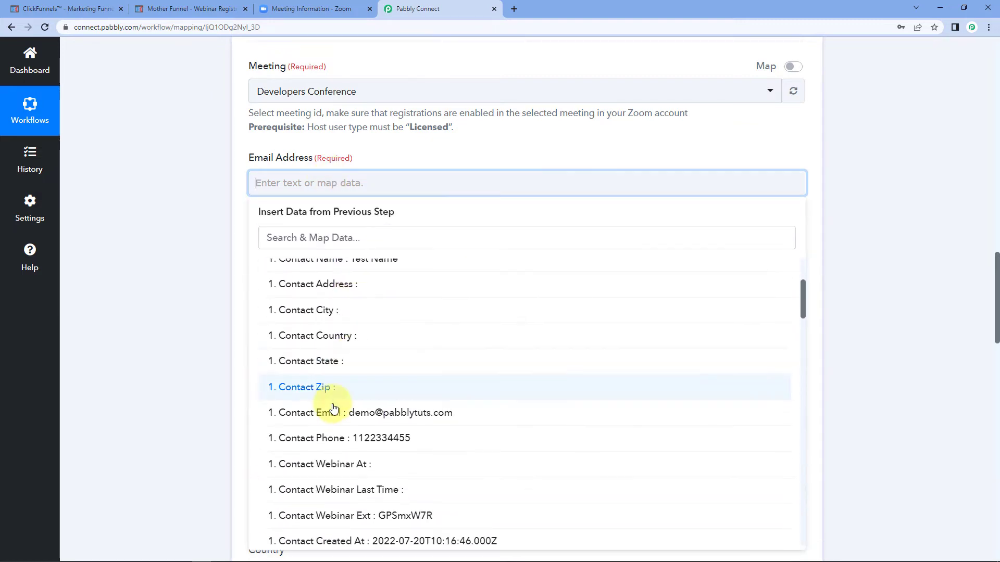
pyautogui.click(286, 349)
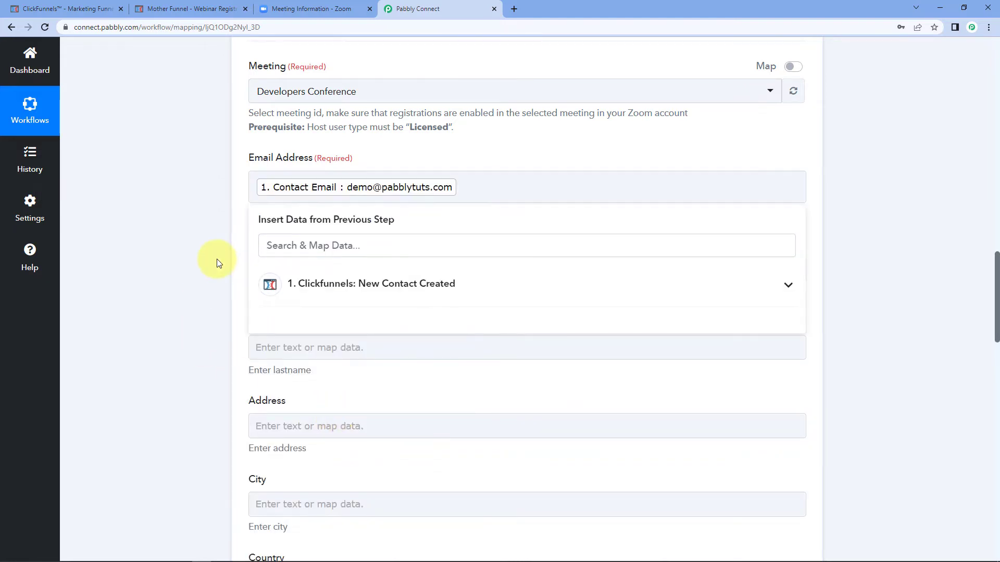
pyautogui.click(217, 259)
pyautogui.scroll(-3, 217, 258)
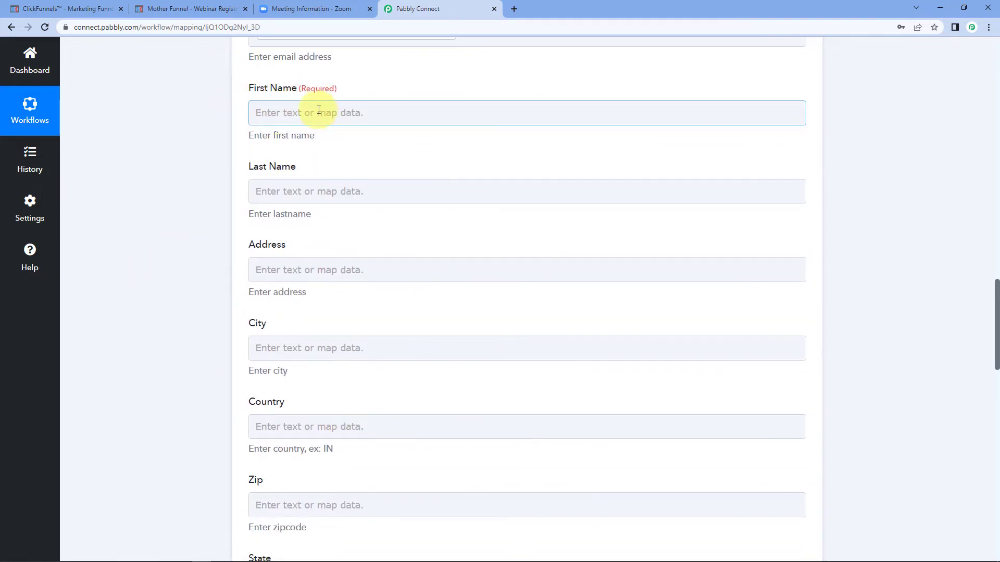
# Step: Map Contact First Name and Contact Last Name into the First Name and Last Name fields
pyautogui.click(282, 117)
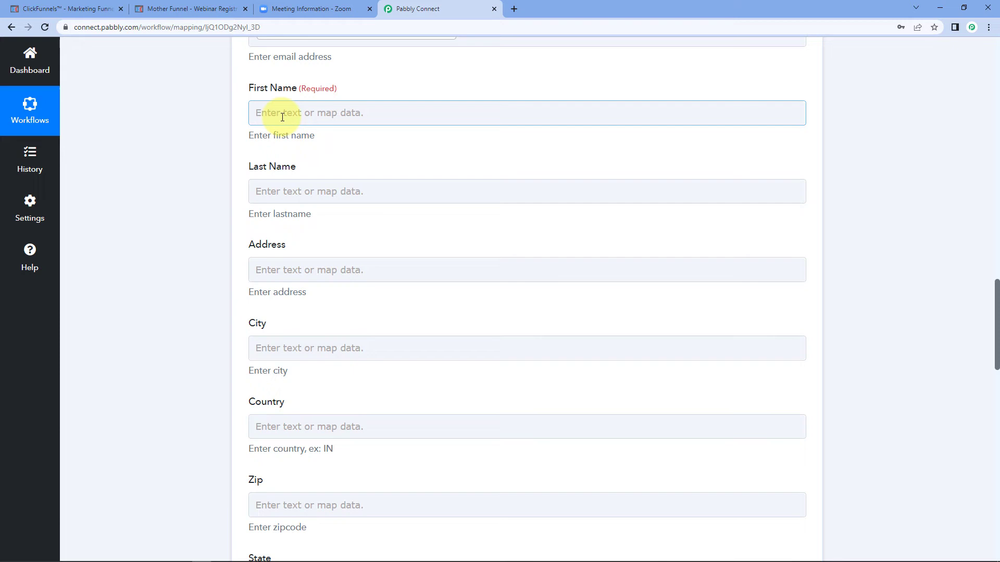
pyautogui.click(226, 127)
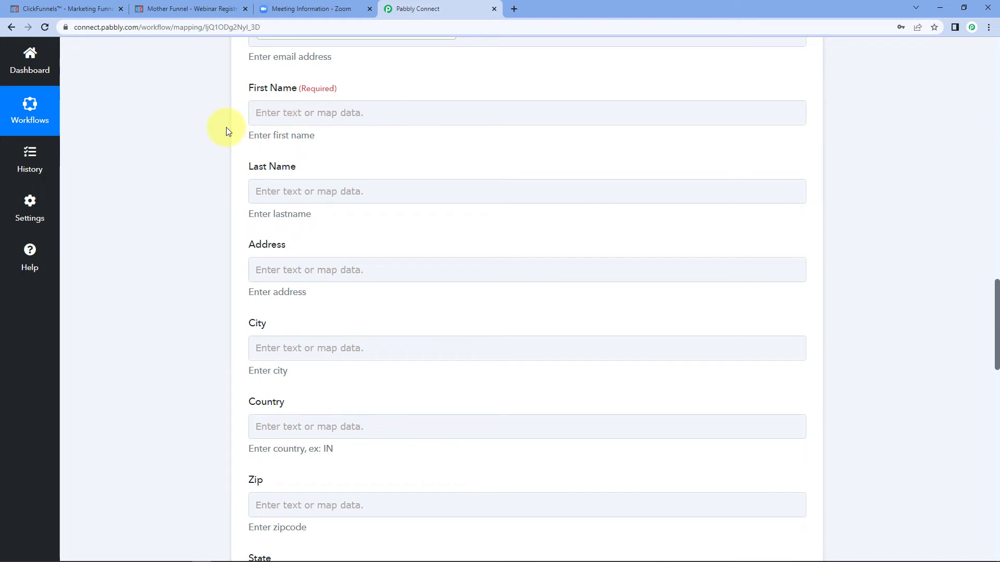
pyautogui.click(259, 110)
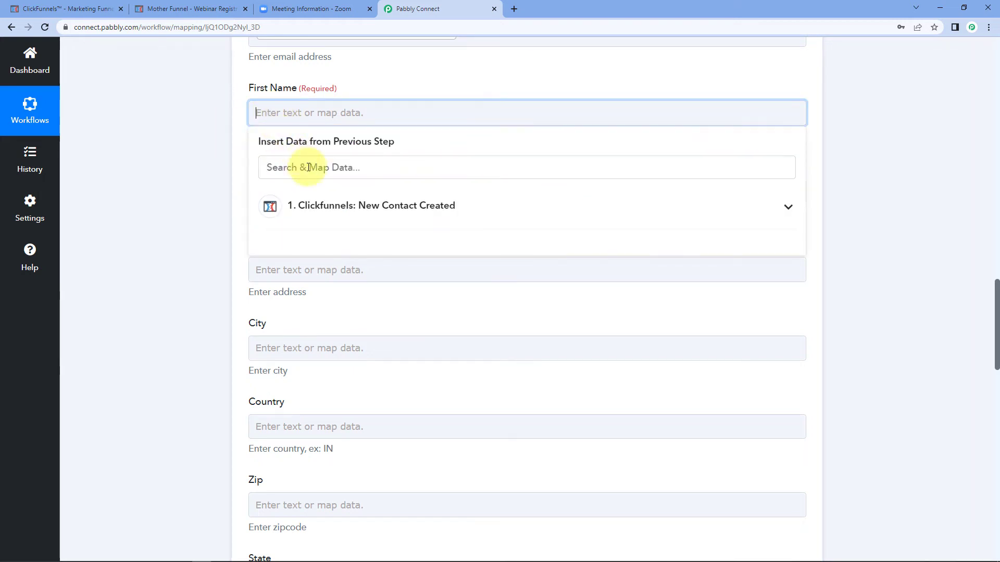
pyautogui.click(319, 205)
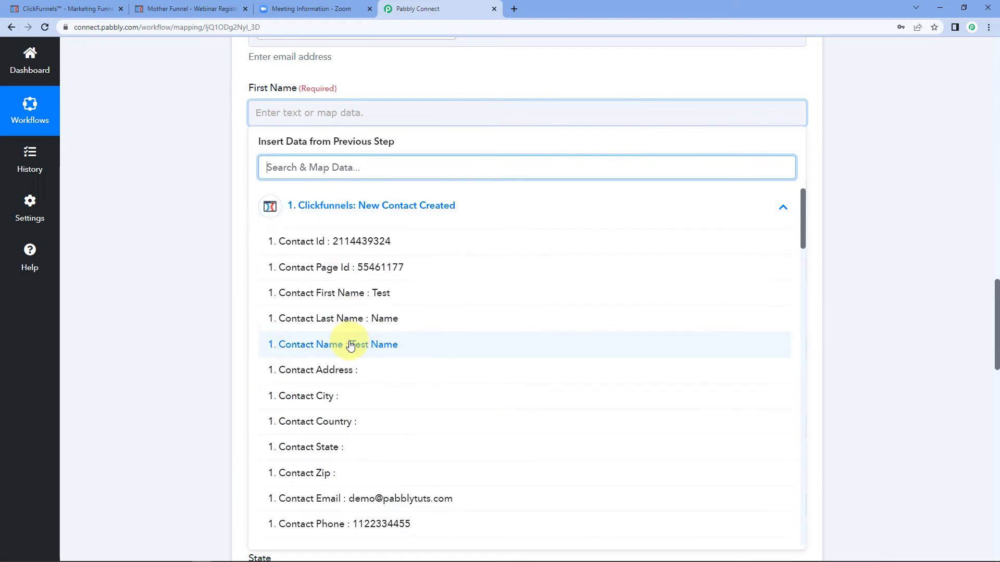
pyautogui.click(351, 292)
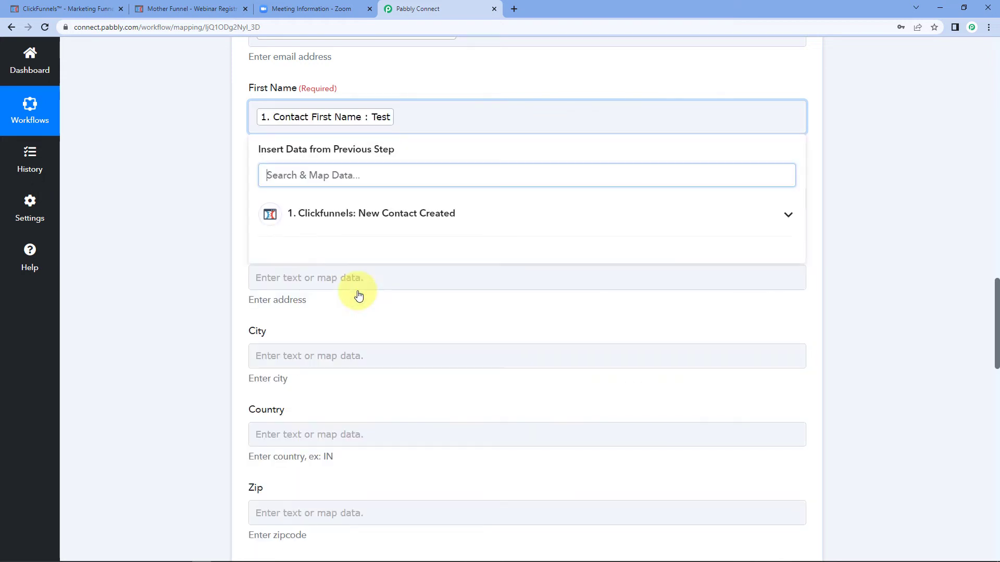
pyautogui.click(202, 252)
pyautogui.click(276, 205)
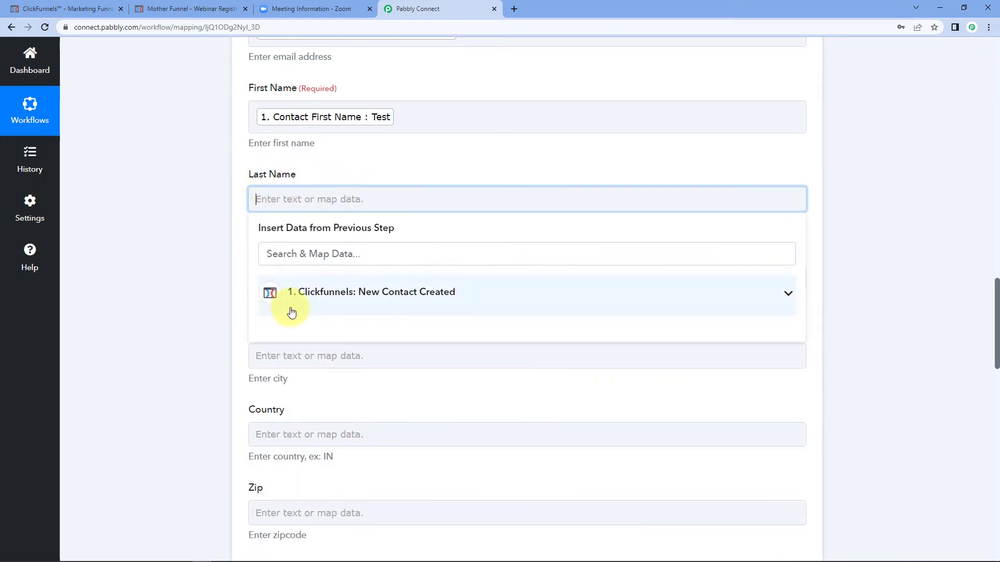
pyautogui.click(292, 311)
pyautogui.click(292, 404)
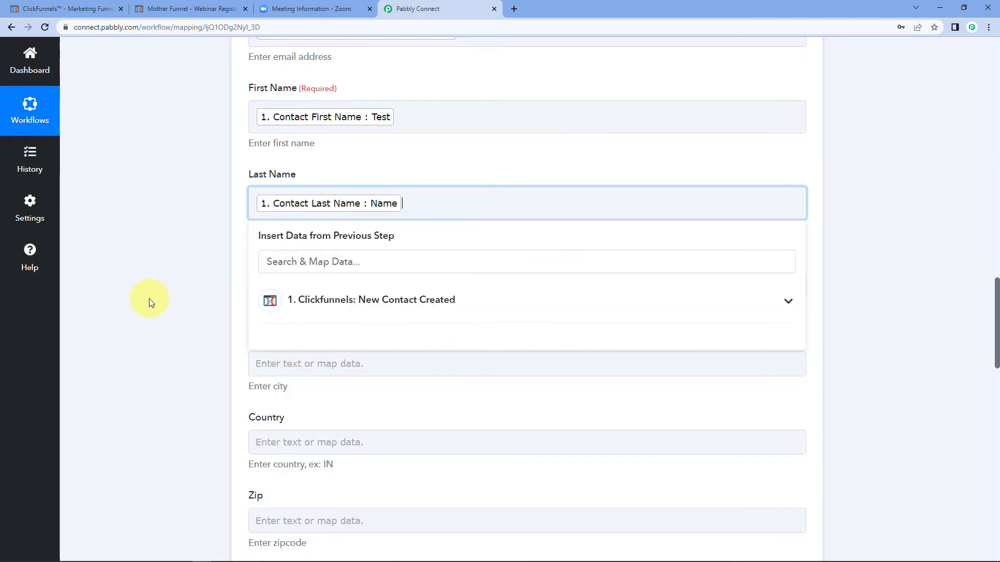
pyautogui.scroll(-2, 156, 291)
pyautogui.click(173, 283)
pyautogui.scroll(-1, 174, 276)
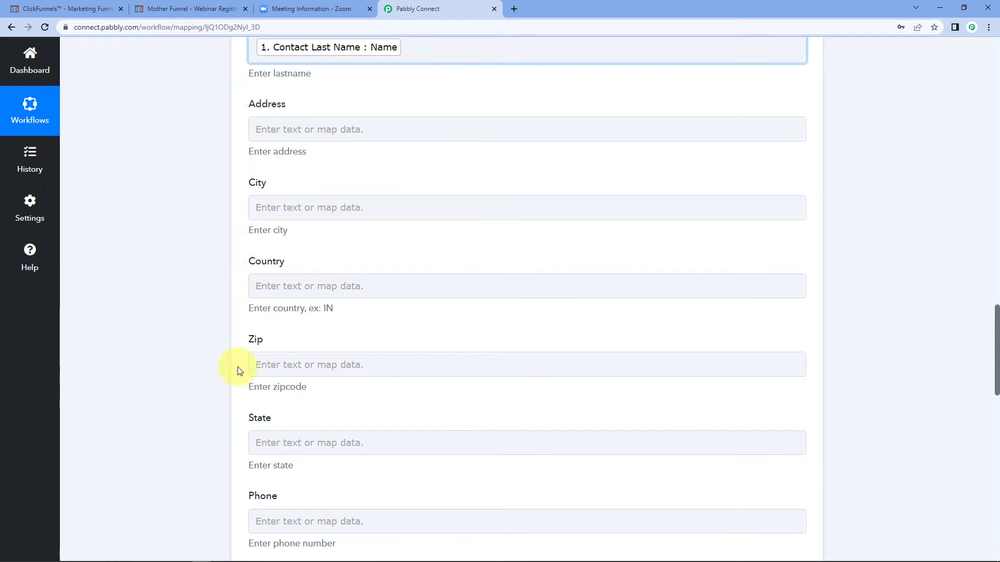
# Step: Map the ClickFunnels contact phone into the registrant's Phone field
pyautogui.scroll(-3, 195, 227)
pyautogui.scroll(-3, 194, 225)
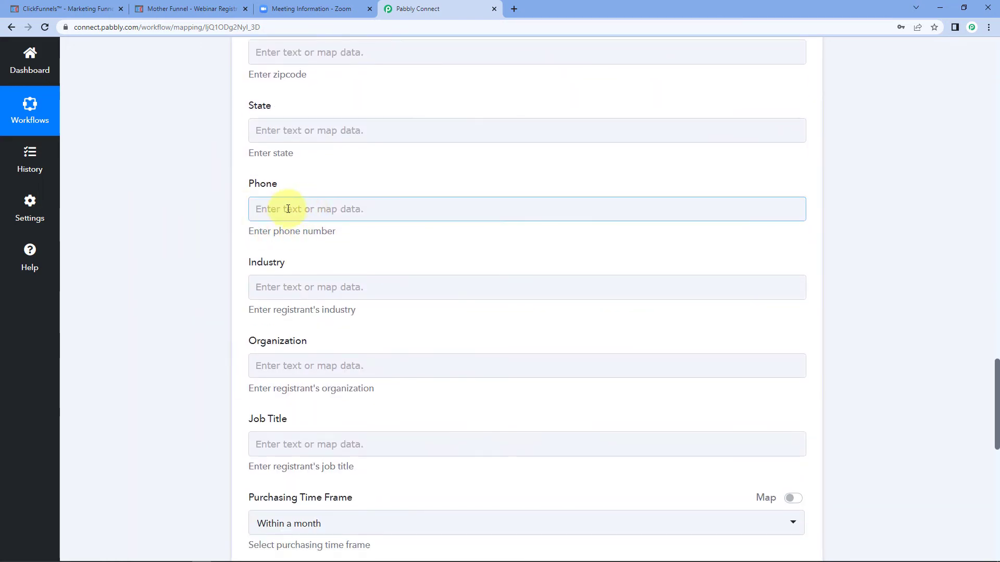
pyautogui.click(290, 208)
pyautogui.click(362, 298)
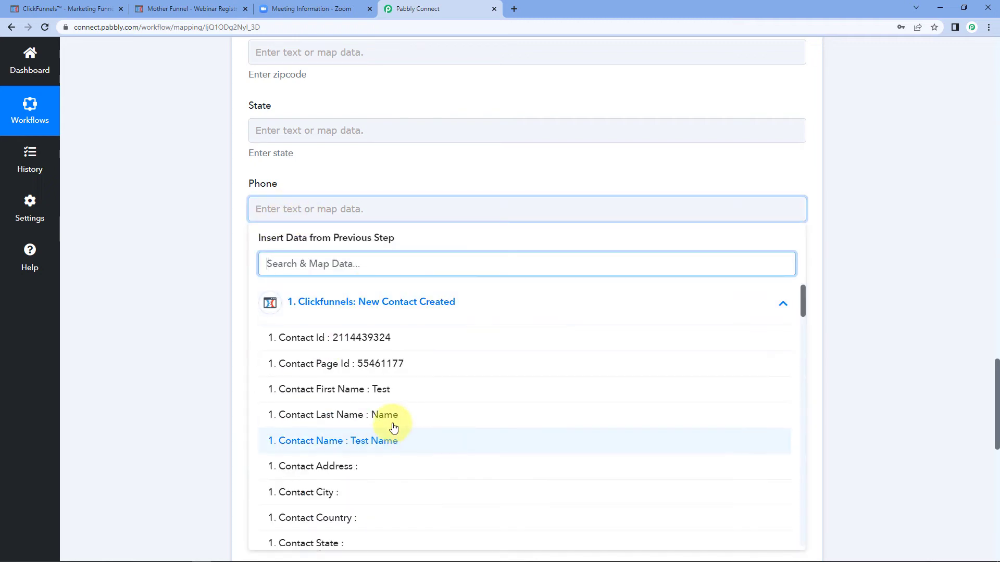
pyautogui.scroll(-4, 391, 419)
pyautogui.click(380, 412)
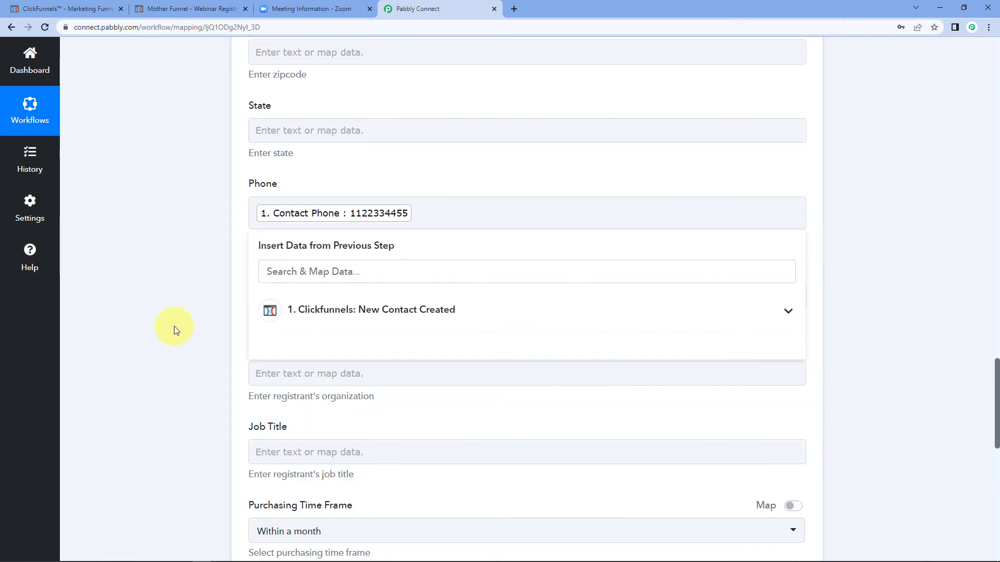
pyautogui.click(174, 327)
pyautogui.scroll(-3, 174, 326)
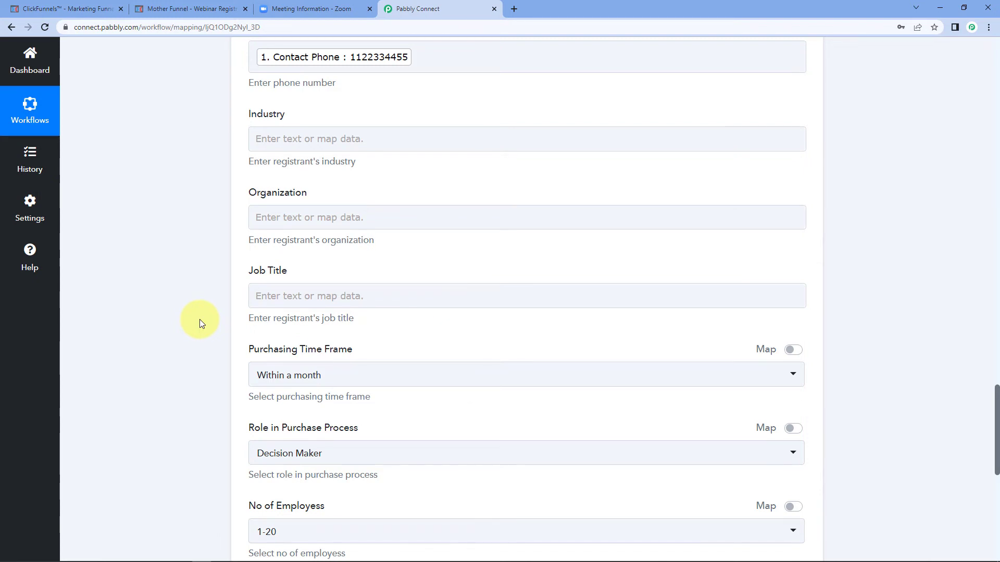
# Step: Save the Zoom action and send a test request, checking the returned registrant ID and join URL
pyautogui.scroll(-6, 199, 324)
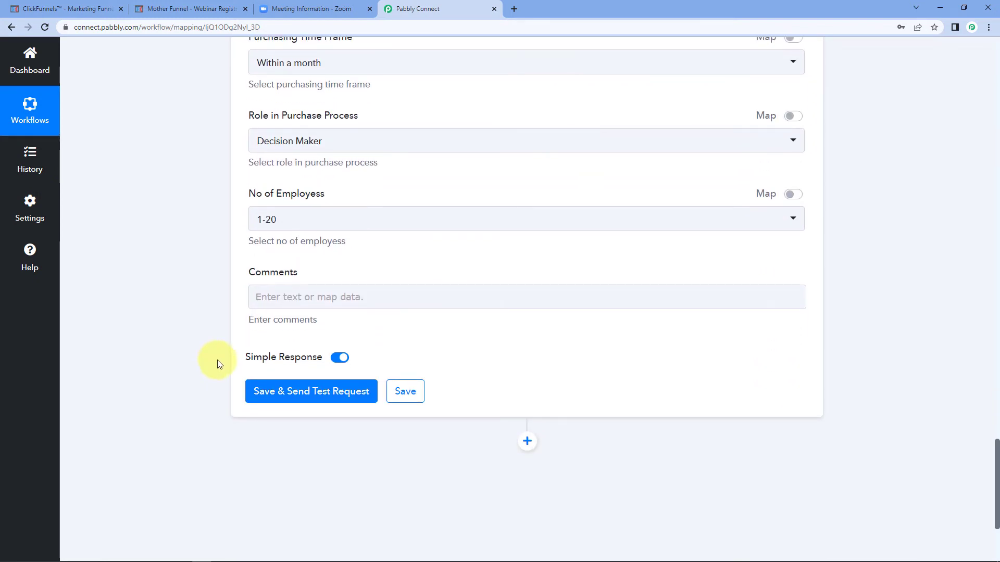
pyautogui.click(287, 389)
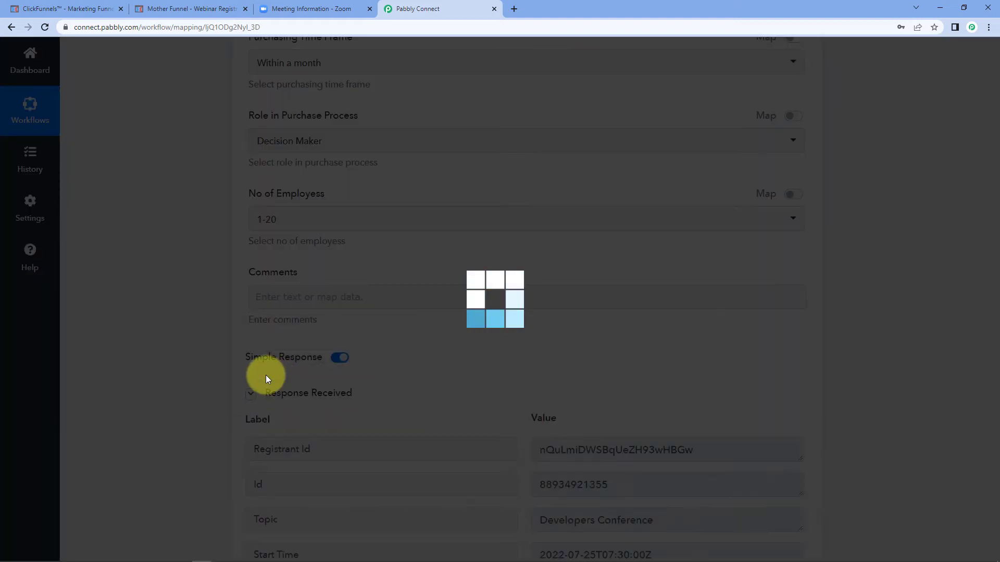
pyautogui.scroll(-3, 510, 335)
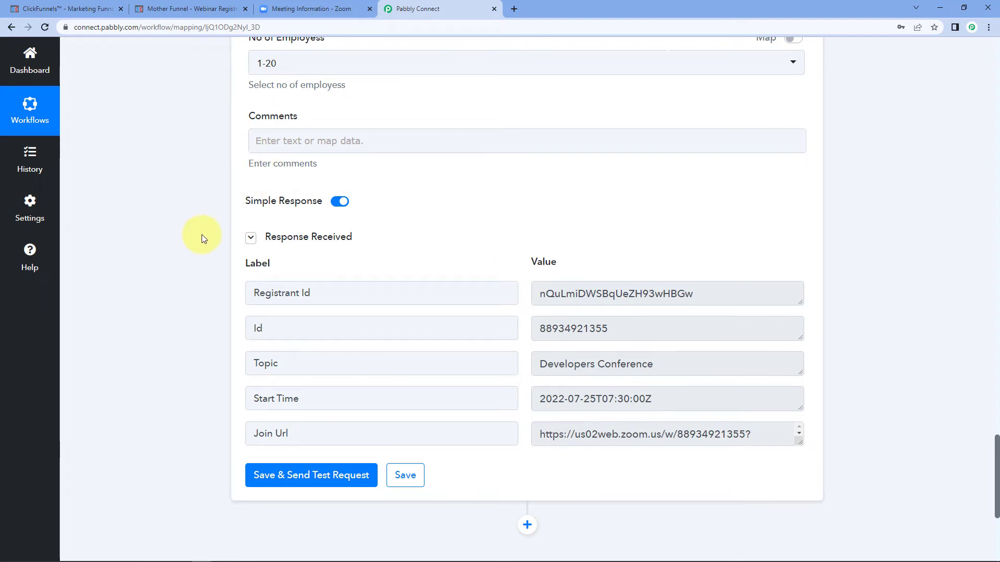
pyautogui.scroll(6, 202, 237)
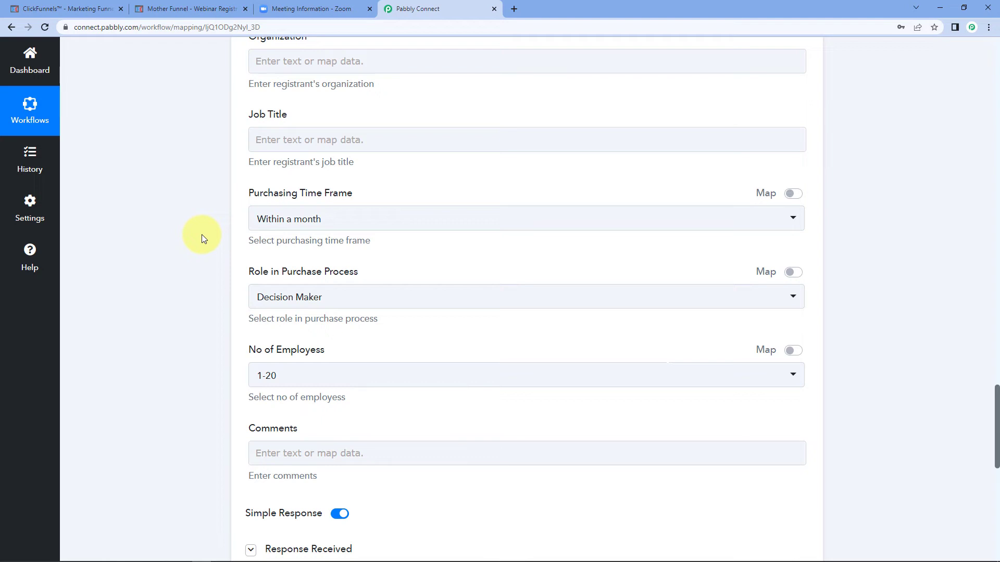
# Step: Reload the Zoom Developers Conference page and check that it shows Registrants: 1
pyautogui.click(315, 9)
pyautogui.scroll(-6, 467, 178)
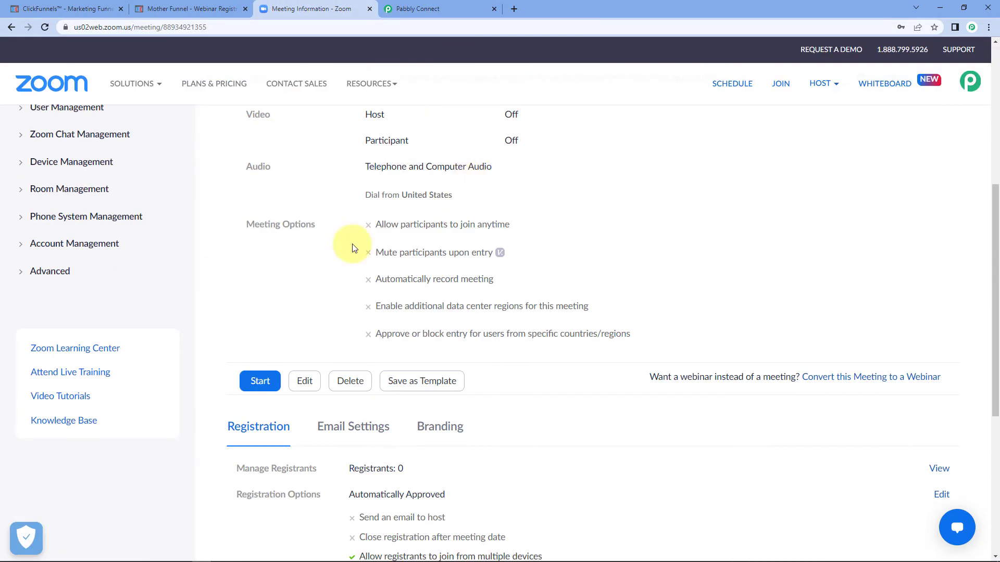
pyautogui.click(44, 27)
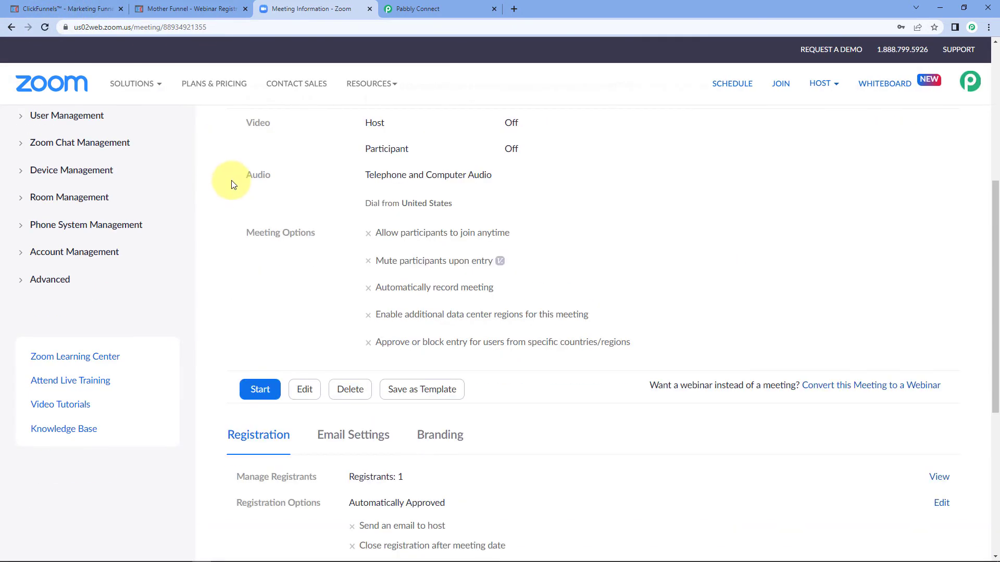
pyautogui.scroll(-3, 269, 276)
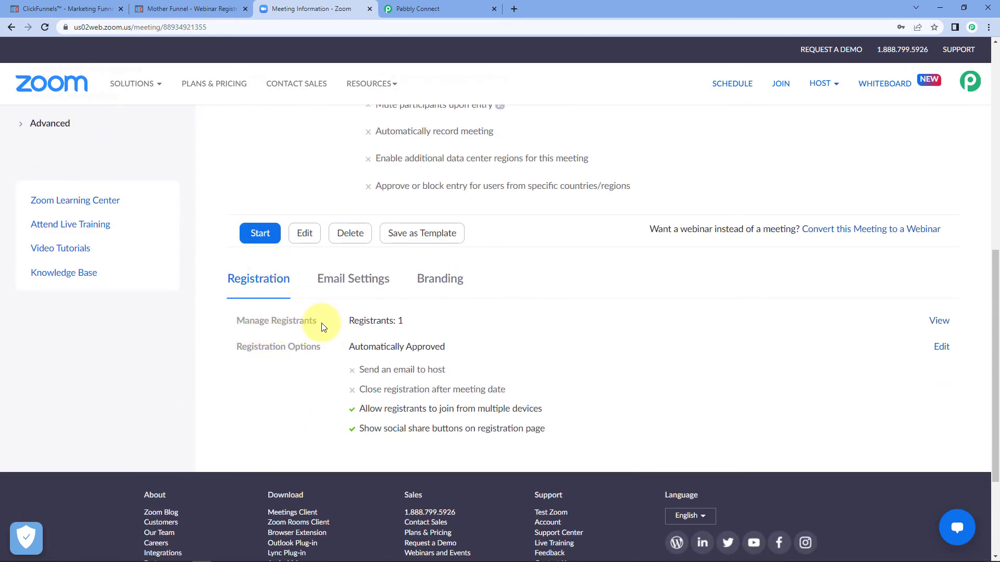
pyautogui.tripleClick(399, 321)
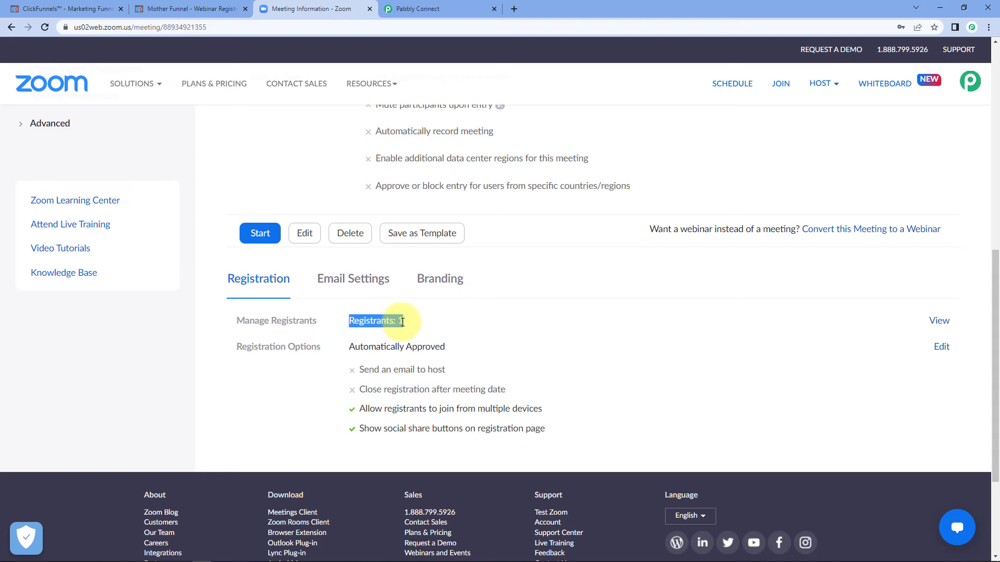
pyautogui.click(597, 336)
# Step: View the registrants list to confirm the Test Name entry and its email, then close it
pyautogui.click(941, 321)
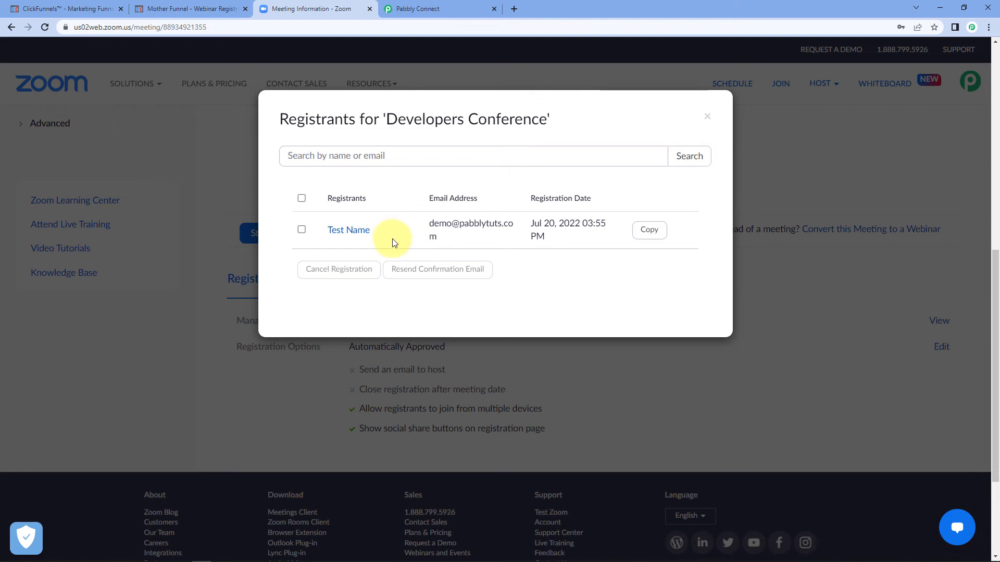
pyautogui.moveTo(388, 241); pyautogui.dragTo(325, 231)
pyautogui.moveTo(451, 243); pyautogui.dragTo(408, 224)
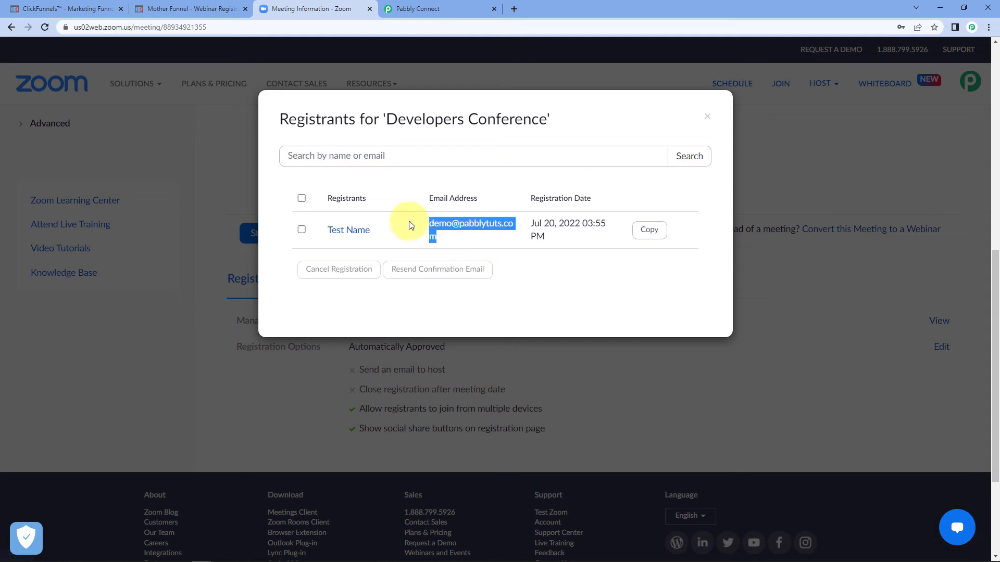
pyautogui.click(603, 273)
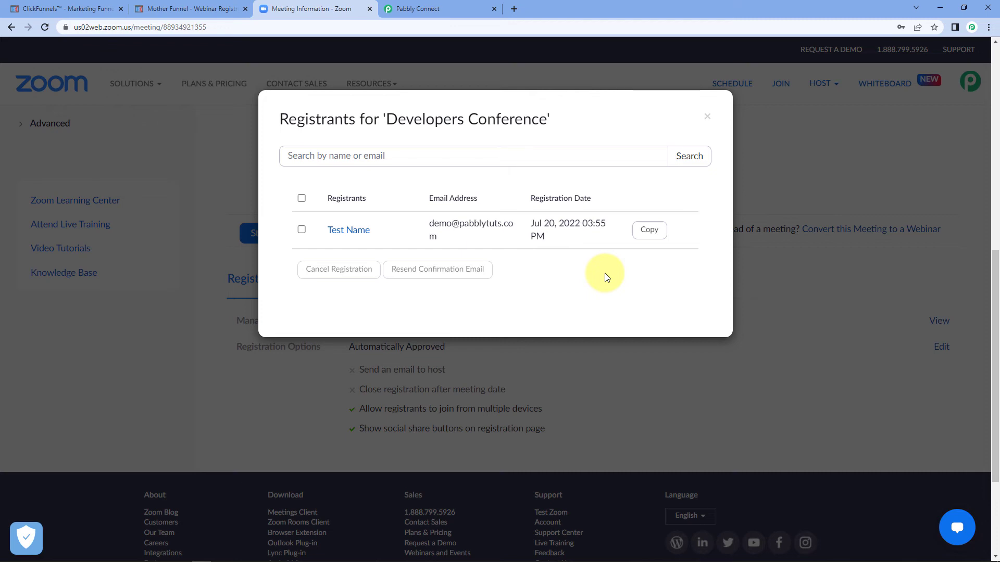
pyautogui.click(706, 118)
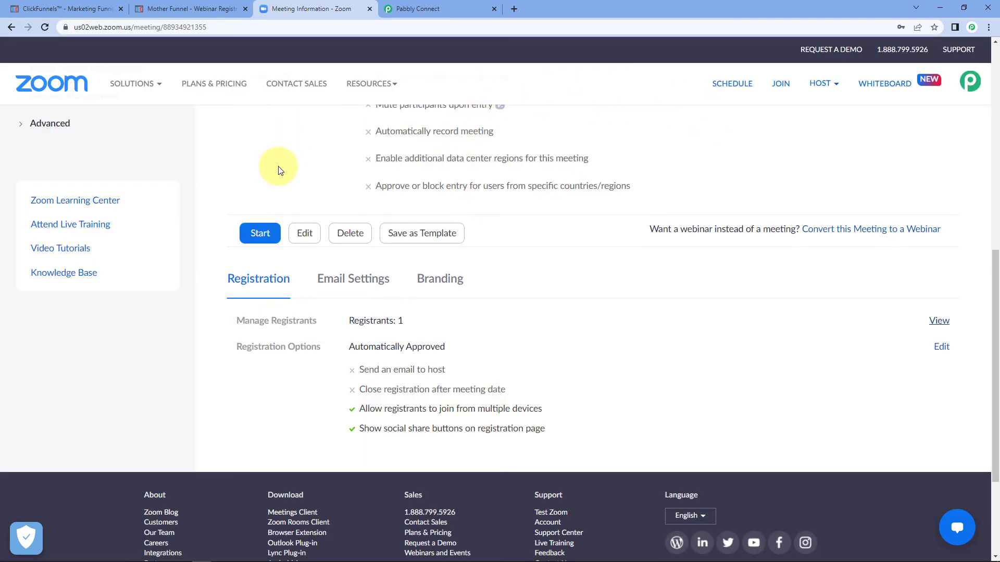
pyautogui.scroll(9, 286, 212)
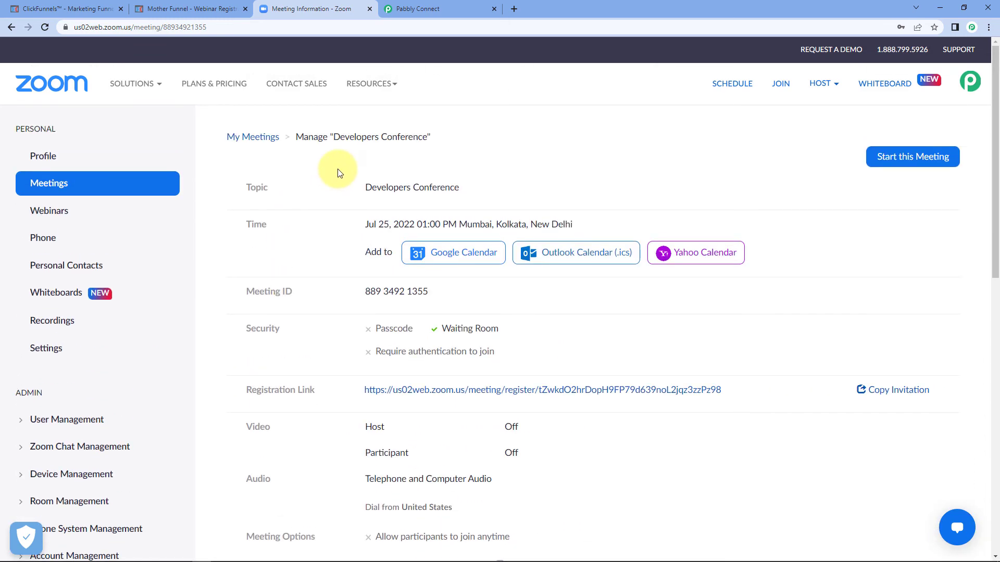
# Step: On the Mother Funnel opt-in form, enter first name Dummy, last name Name and the contact's email
pyautogui.click(209, 5)
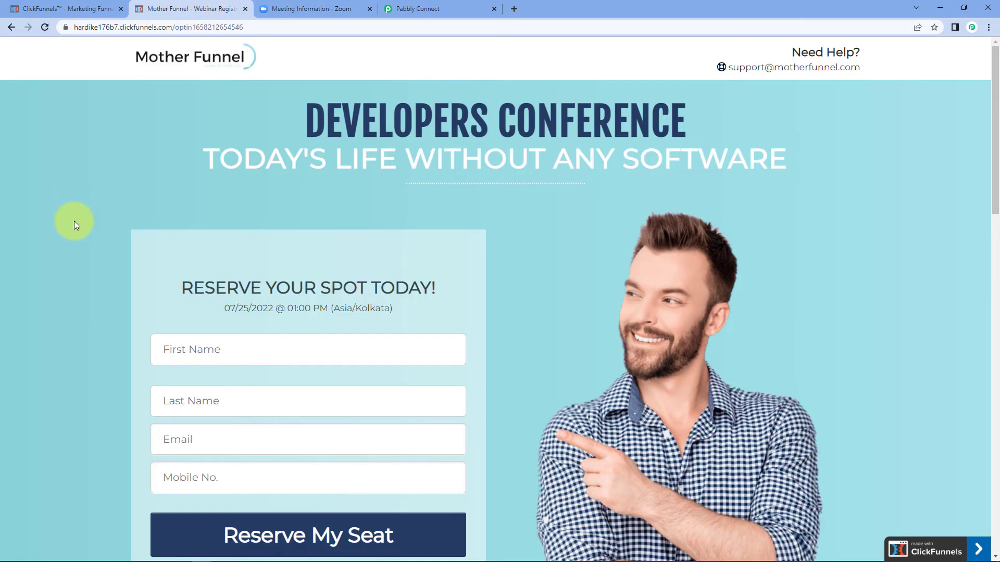
pyautogui.scroll(-3, 74, 223)
pyautogui.click(226, 194)
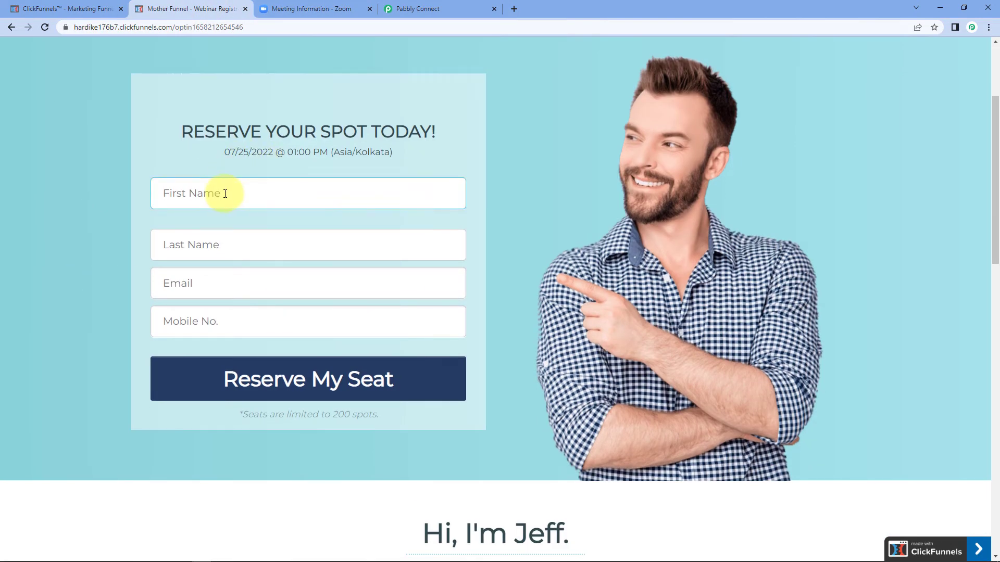
pyautogui.write('Dummy')
pyautogui.press('Tab')
pyautogui.write('Name')
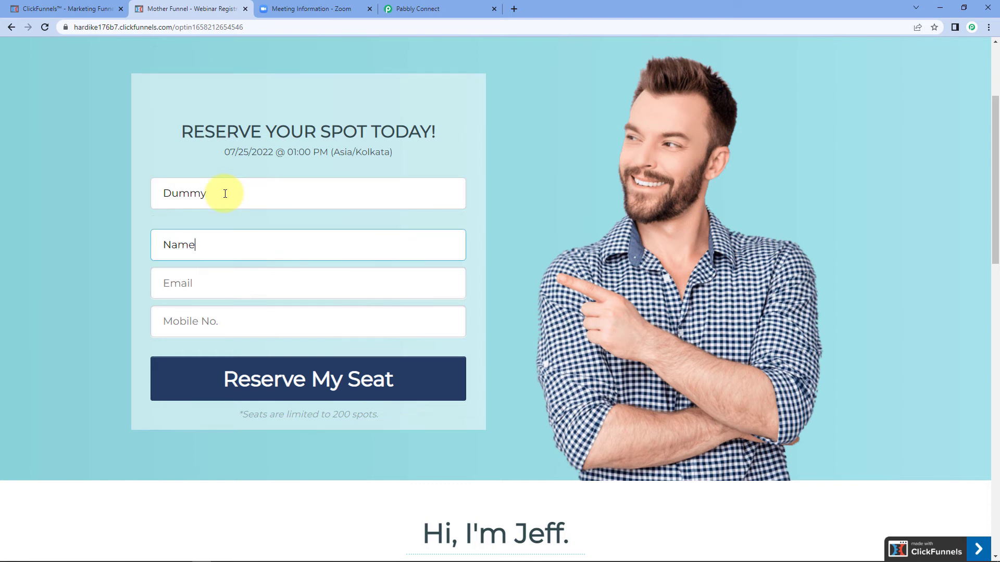
pyautogui.press('Tab')
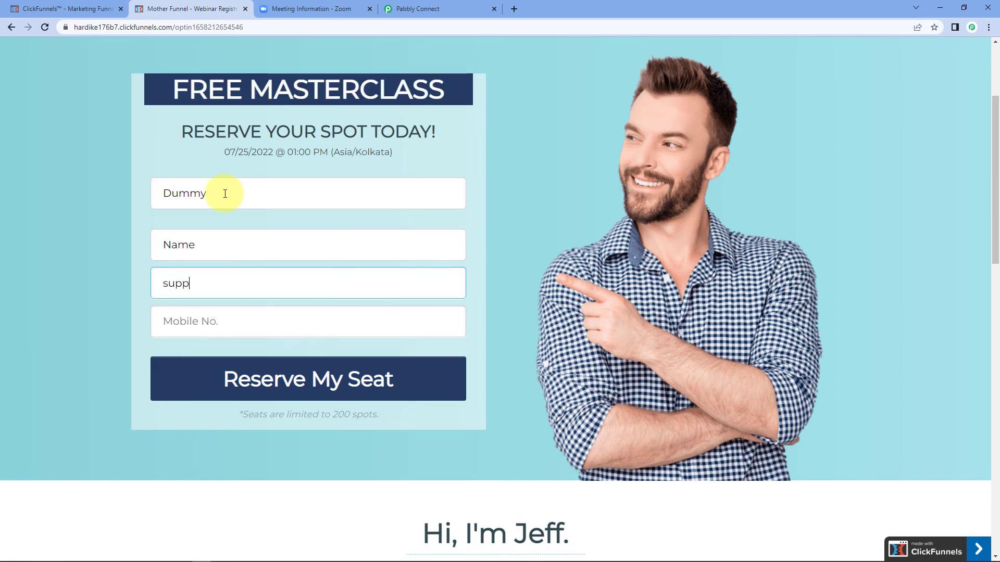
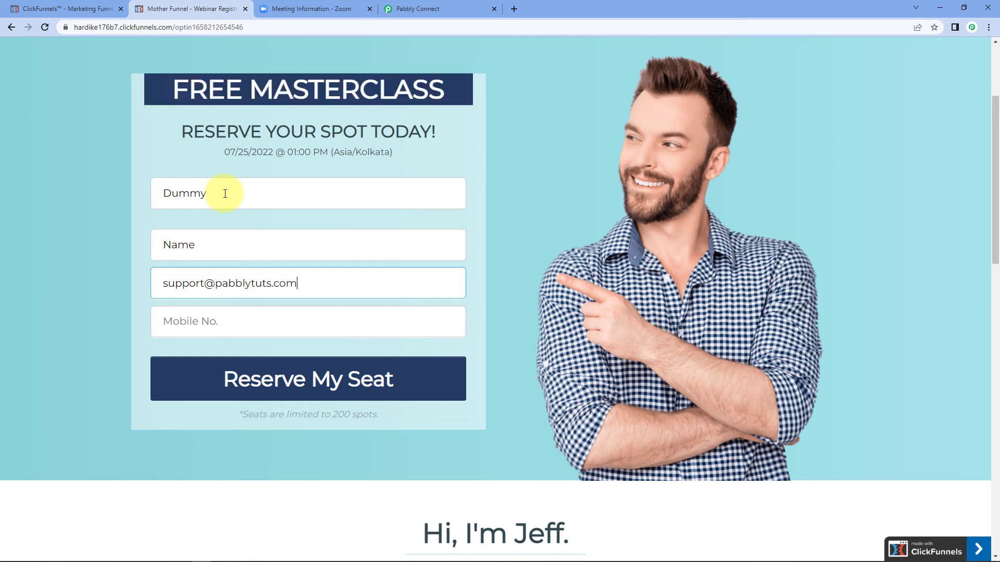
# Step: Enter the contact's mobile number, submit with Reserve My Seat, and return to Zoom
pyautogui.press('Tab')
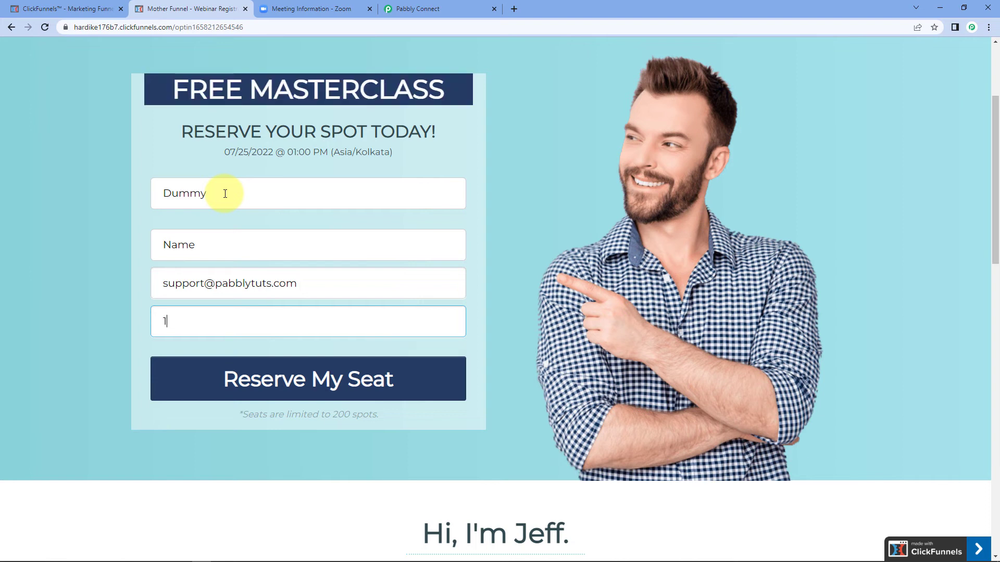
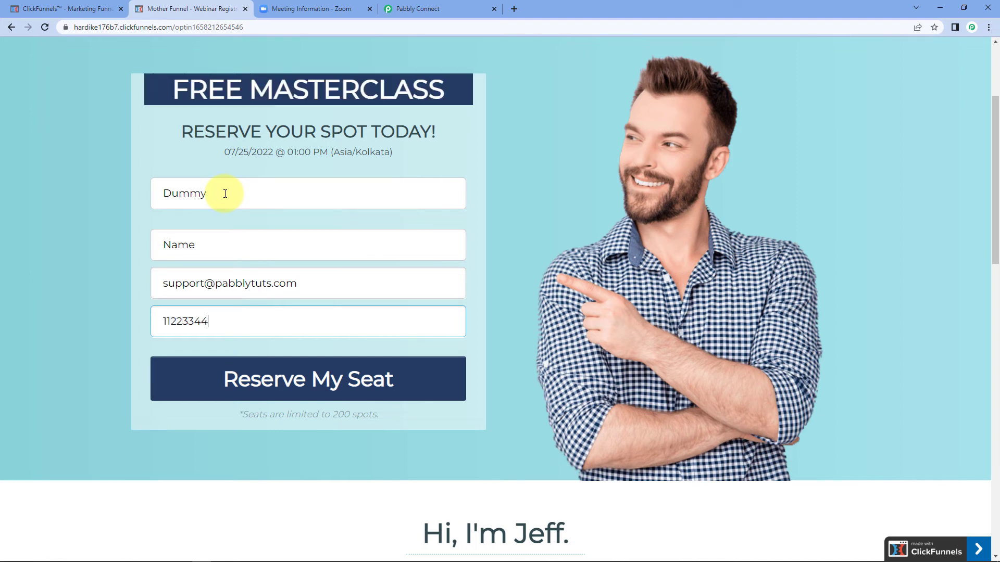
pyautogui.click(290, 383)
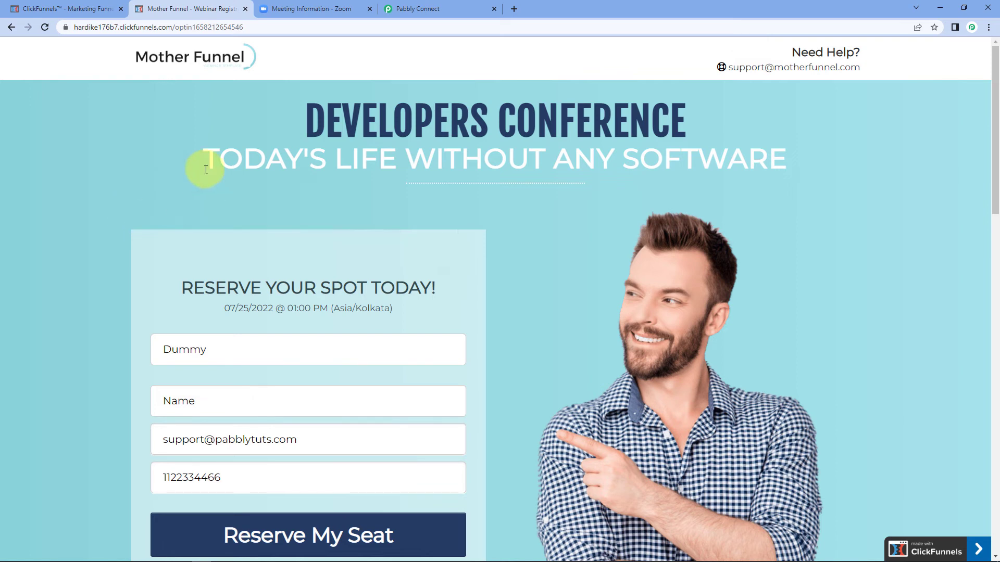
pyautogui.click(320, 5)
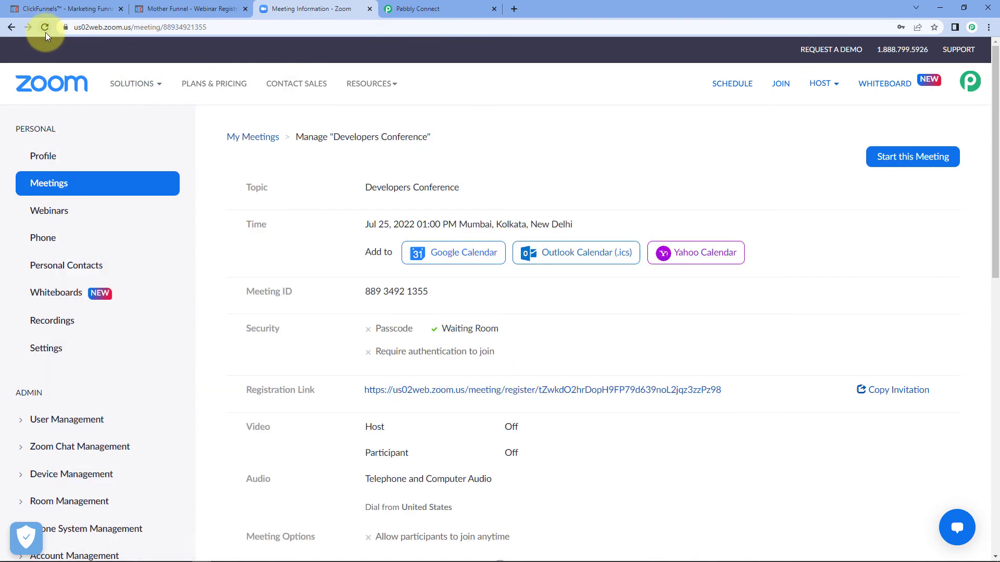
# Step: Reload the meeting page and check that Dummy Name appears as a second registrant with its email
pyautogui.click(45, 27)
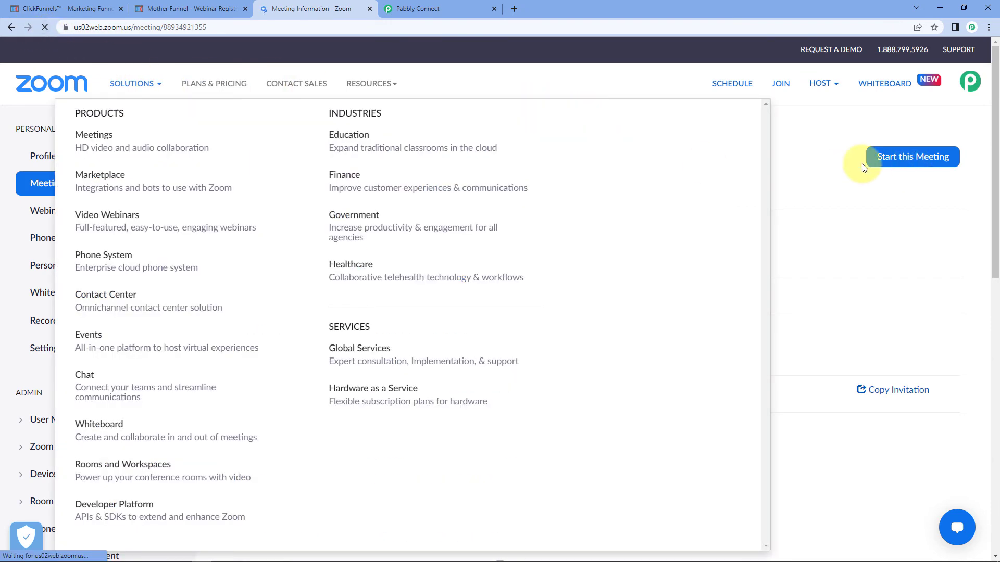
pyautogui.scroll(-10, 464, 172)
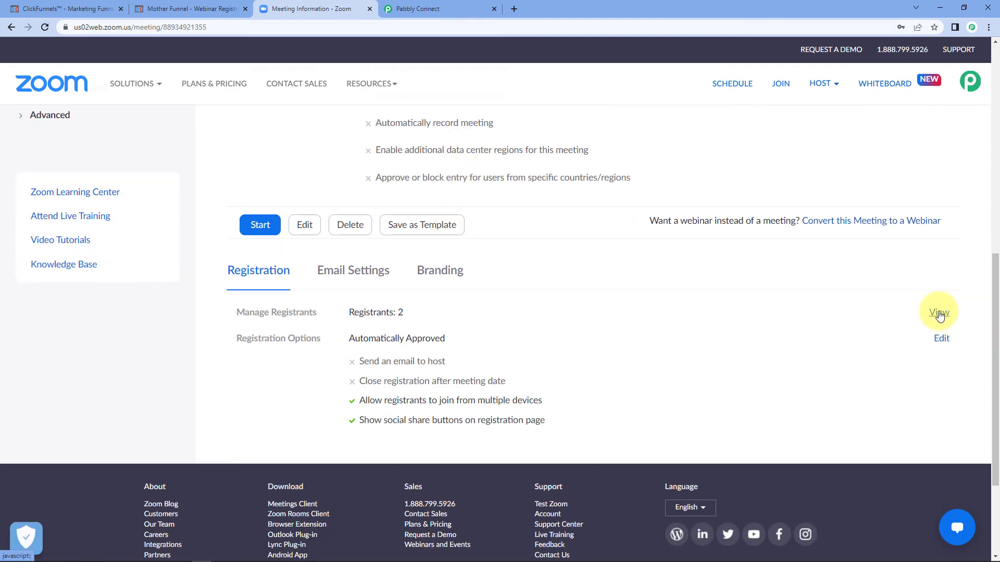
pyautogui.click(939, 311)
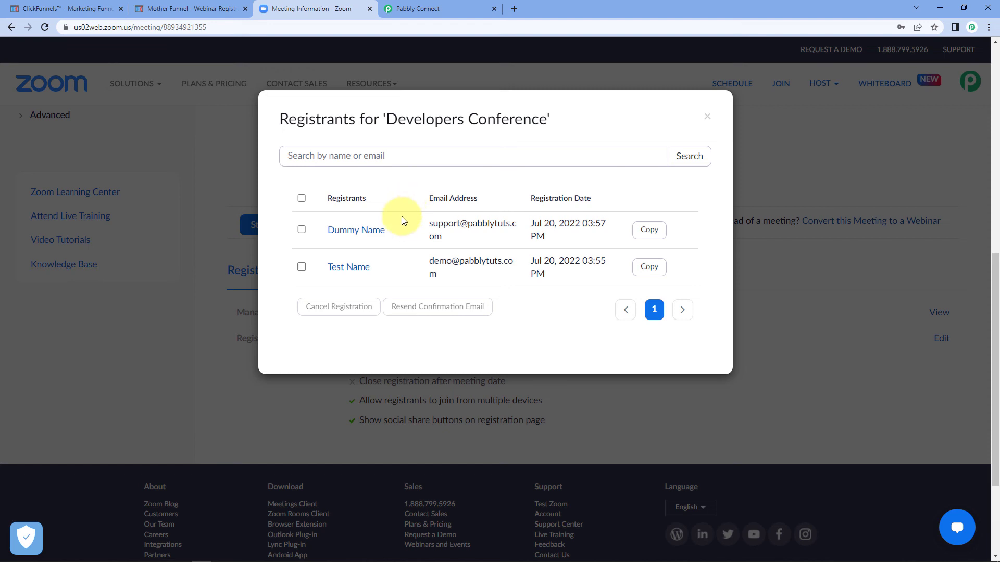
pyautogui.moveTo(408, 228); pyautogui.dragTo(320, 239)
pyautogui.tripleClick(438, 232)
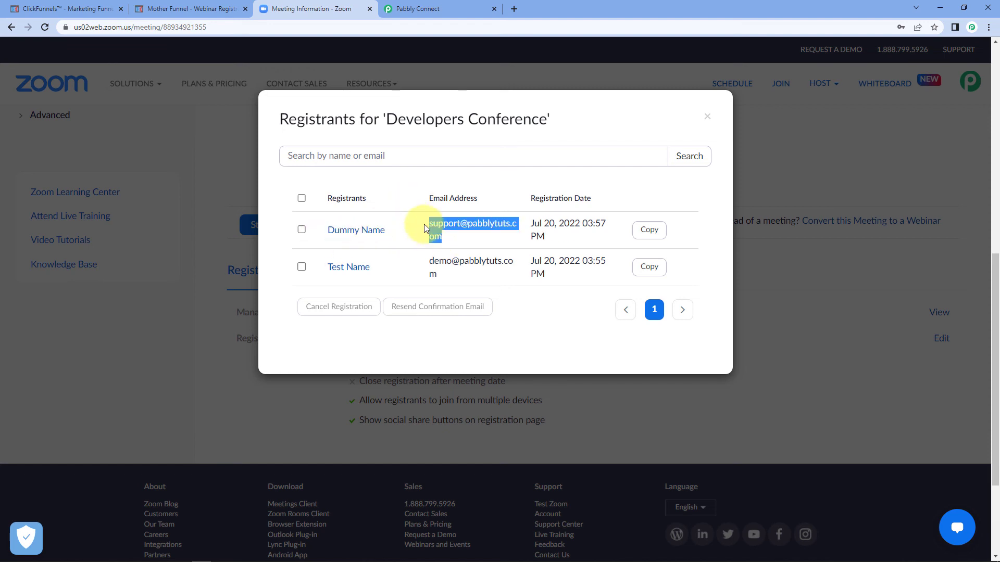
pyautogui.click(706, 118)
# Step: Return to the Pabbly workflow and collapse the ClickFunnels New Contact Created trigger step
pyautogui.click(446, 6)
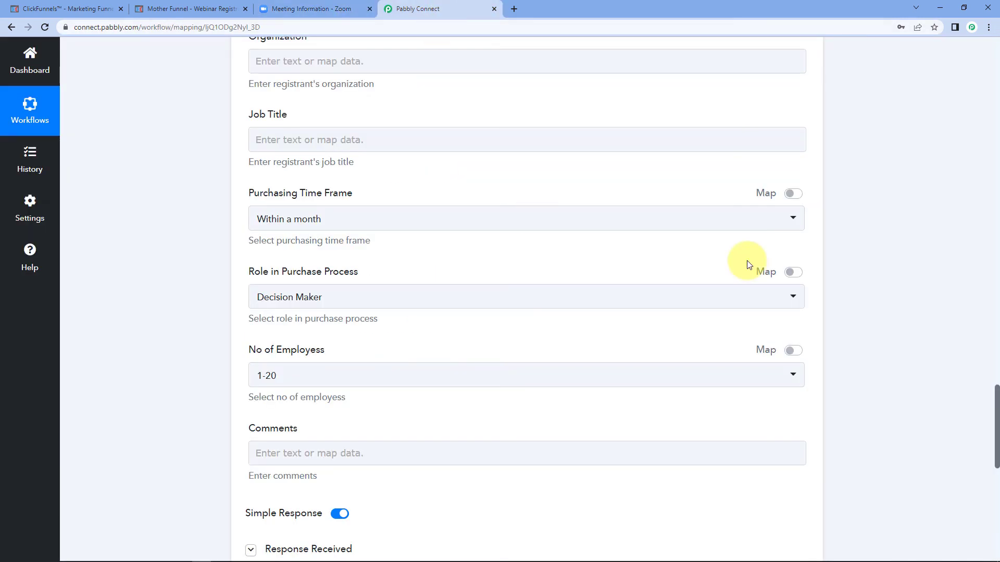
pyautogui.scroll(10, 748, 264)
pyautogui.scroll(5, 835, 233)
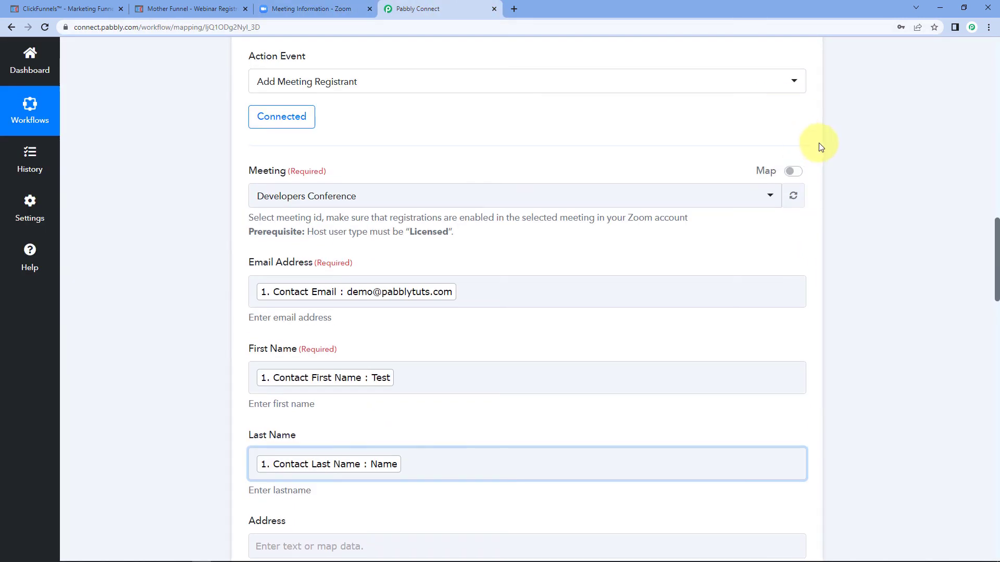
pyautogui.scroll(8, 851, 357)
pyautogui.scroll(15, 823, 354)
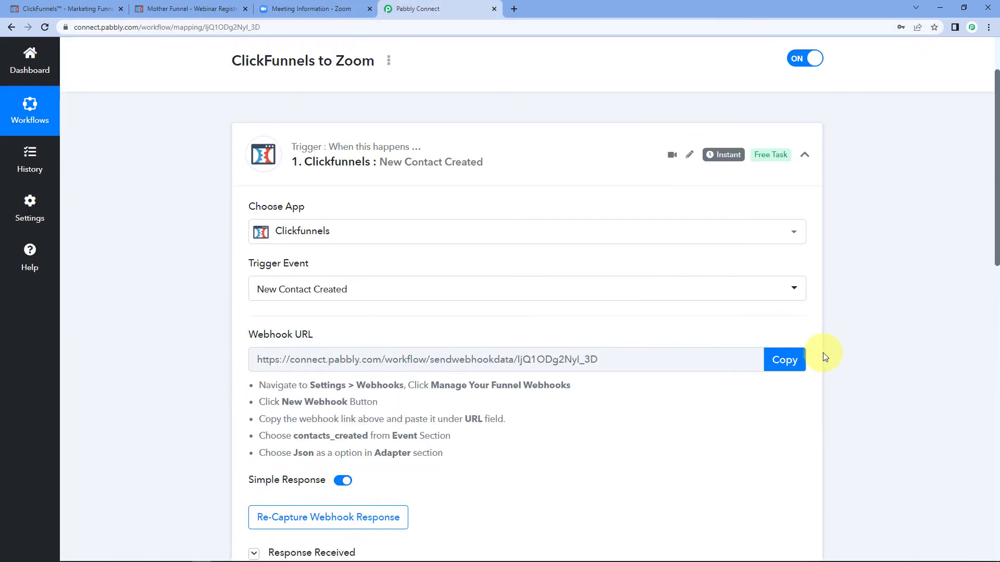
pyautogui.click(800, 224)
pyautogui.scroll(-1, 199, 224)
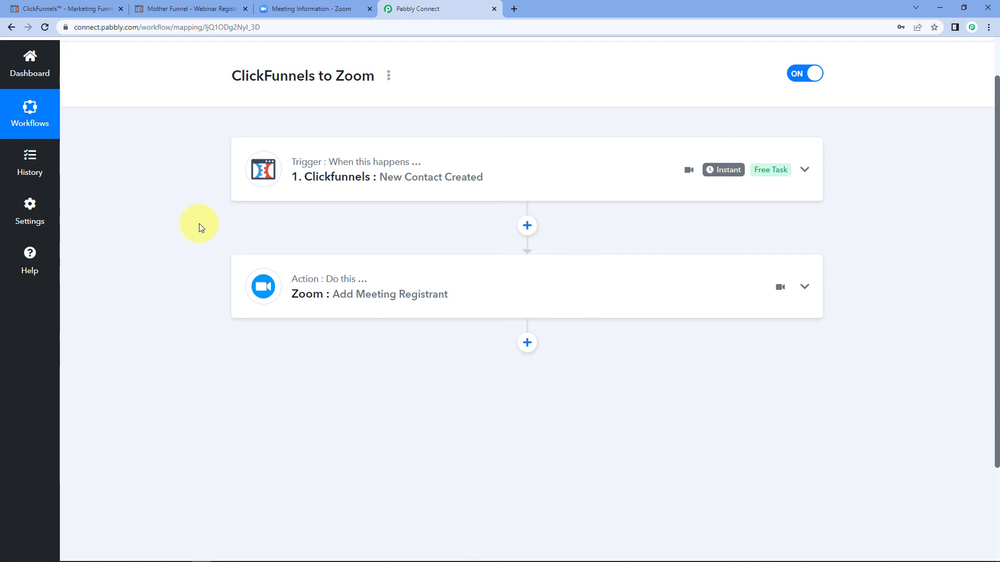
pyautogui.scroll(2, 396, 172)
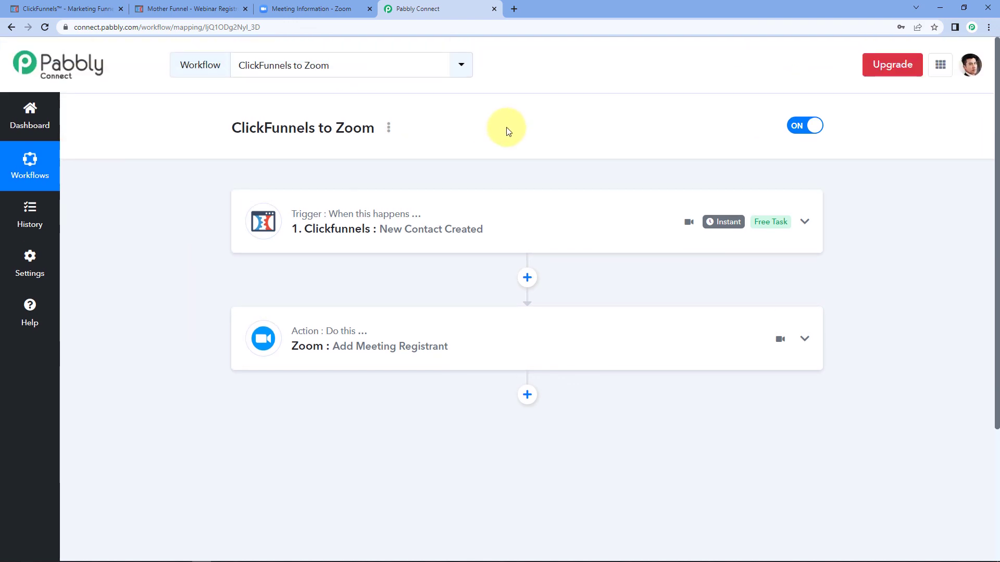